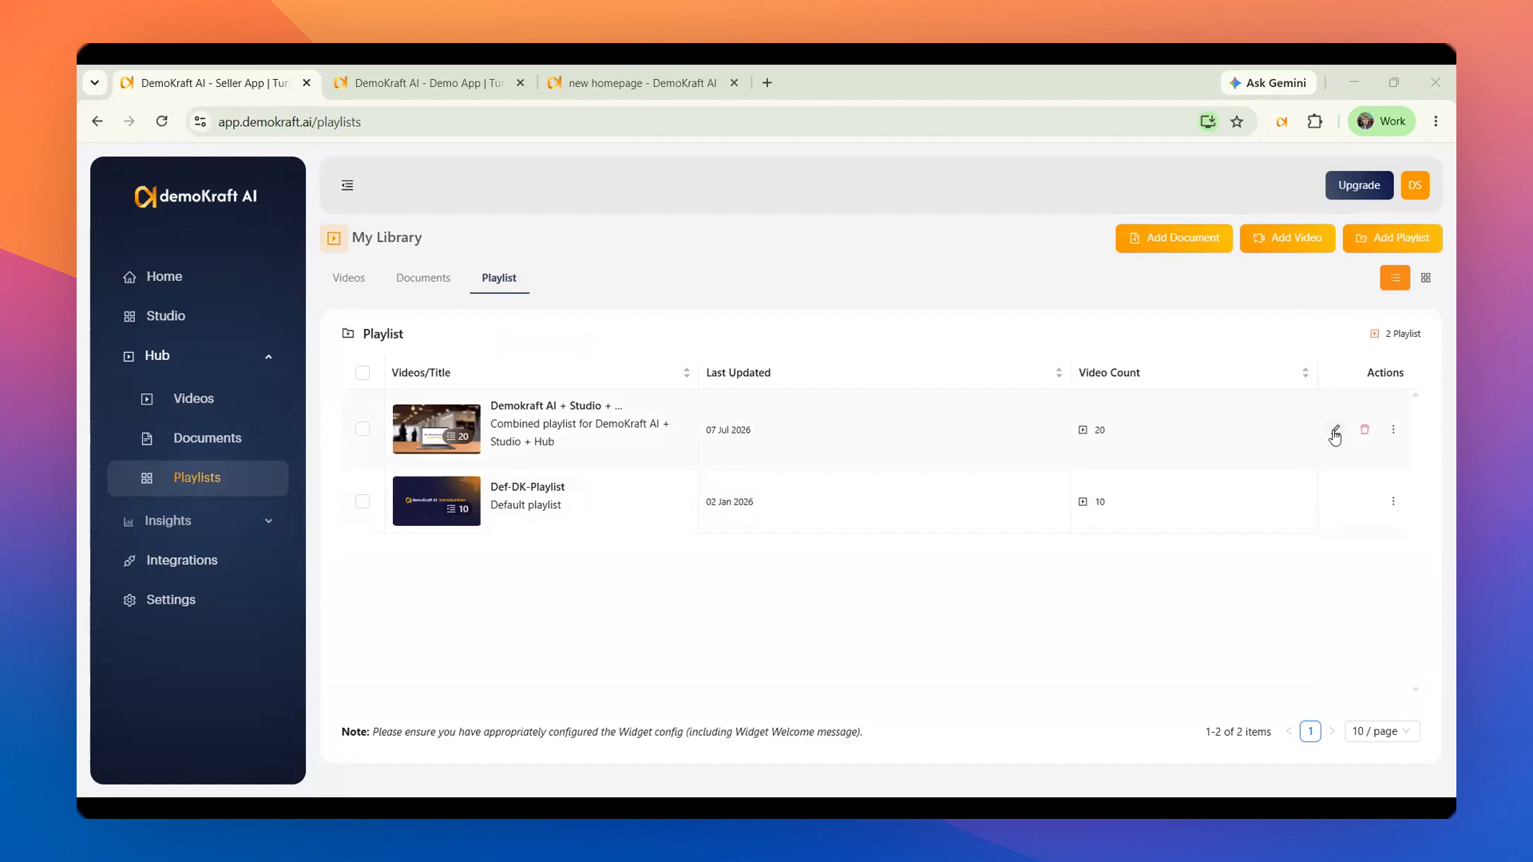
# Open the Demokraft AI + Studio + Hub playlist for editing and keep its access type as Credentials based access
pyautogui.click(1334, 432)
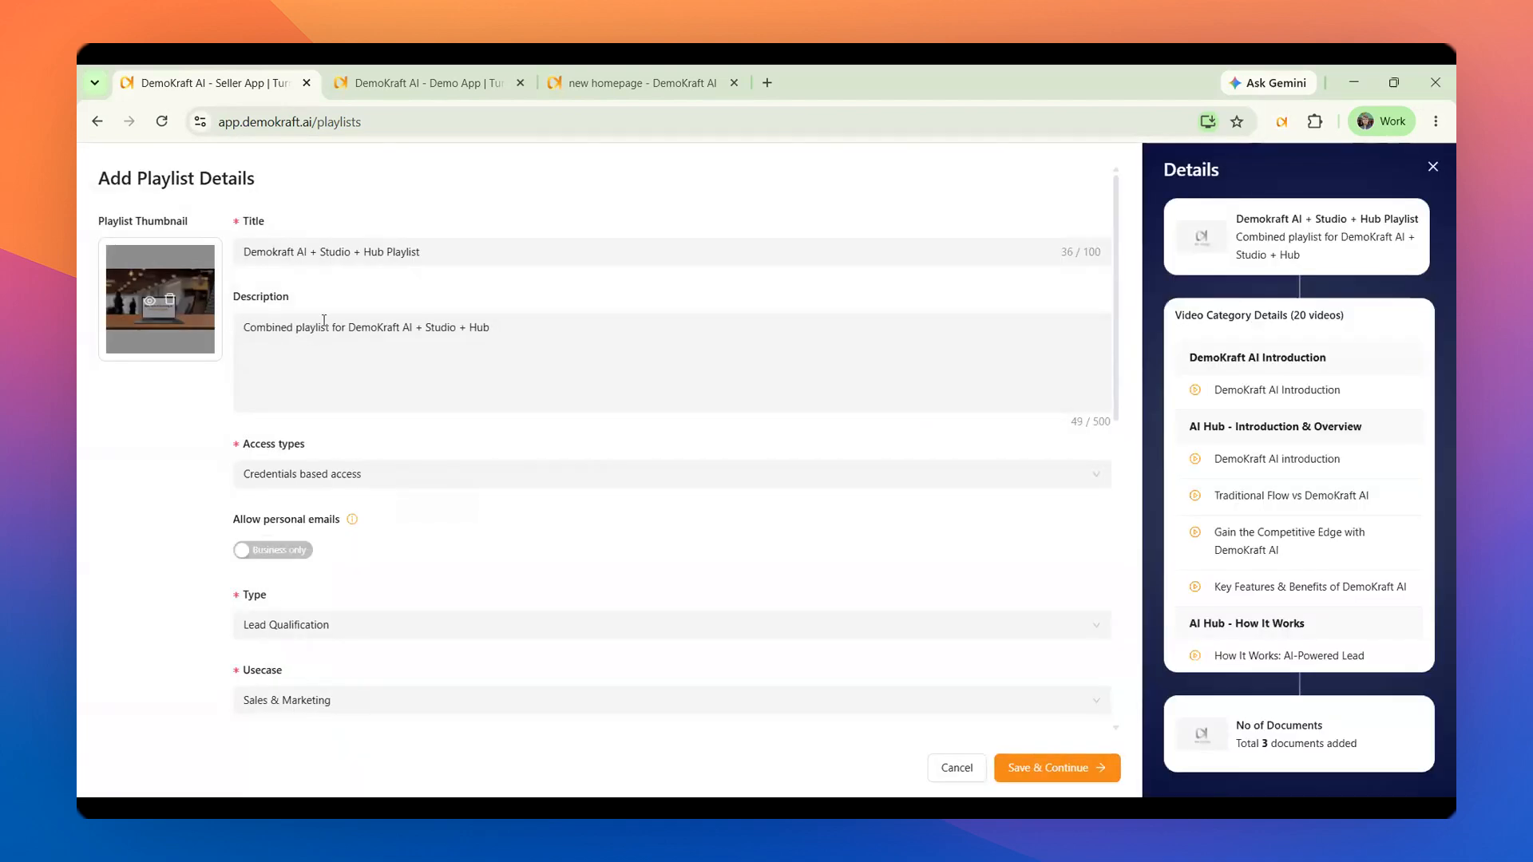
pyautogui.click(362, 329)
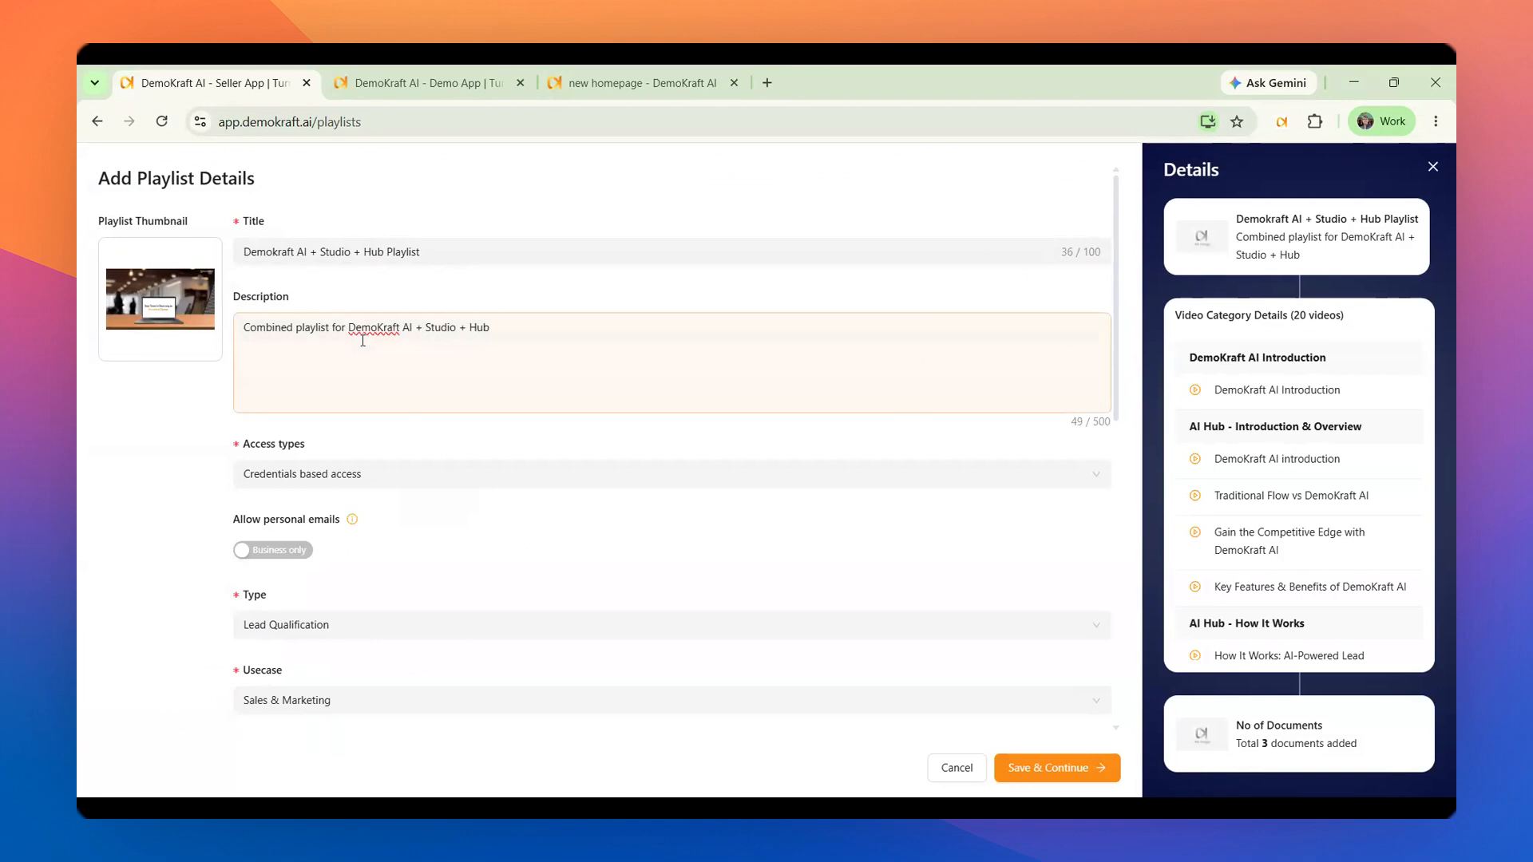
pyautogui.click(345, 477)
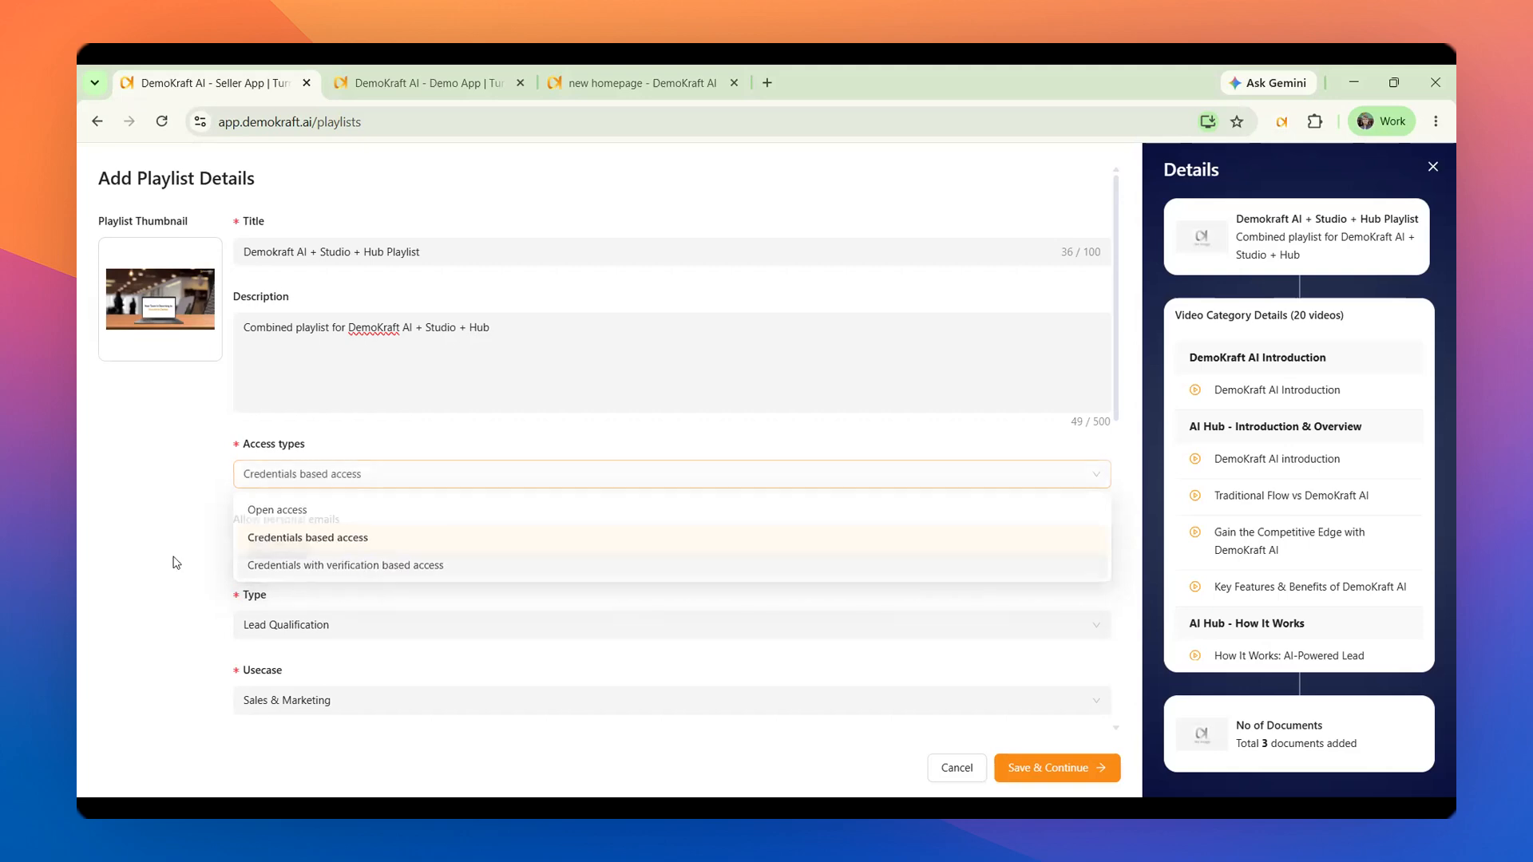
pyautogui.click(374, 541)
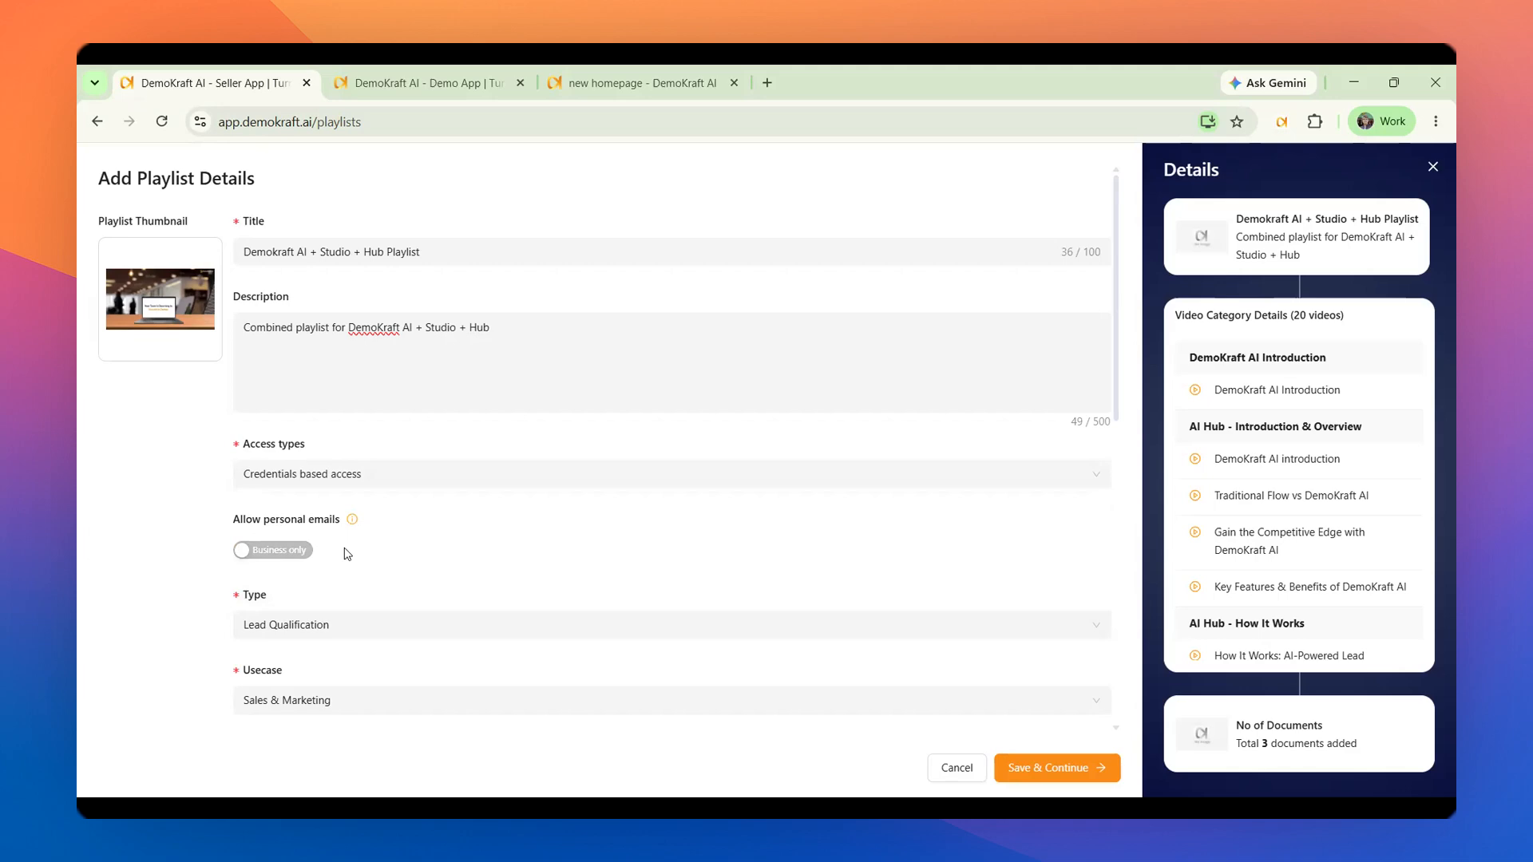
# Examine the options available for the playlist's type and use case without changing either
pyautogui.click(294, 634)
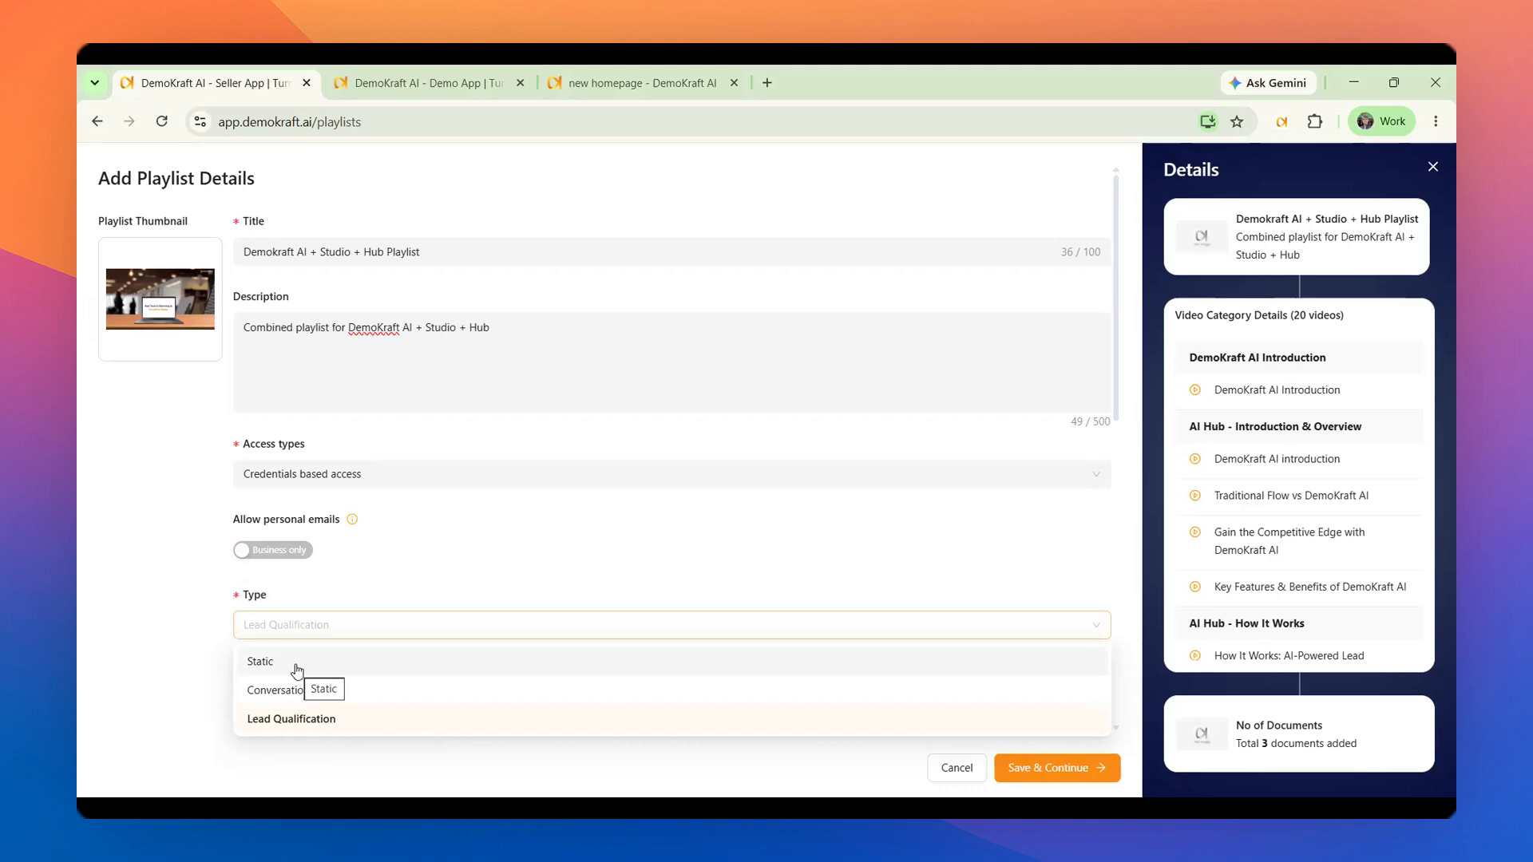
pyautogui.click(222, 636)
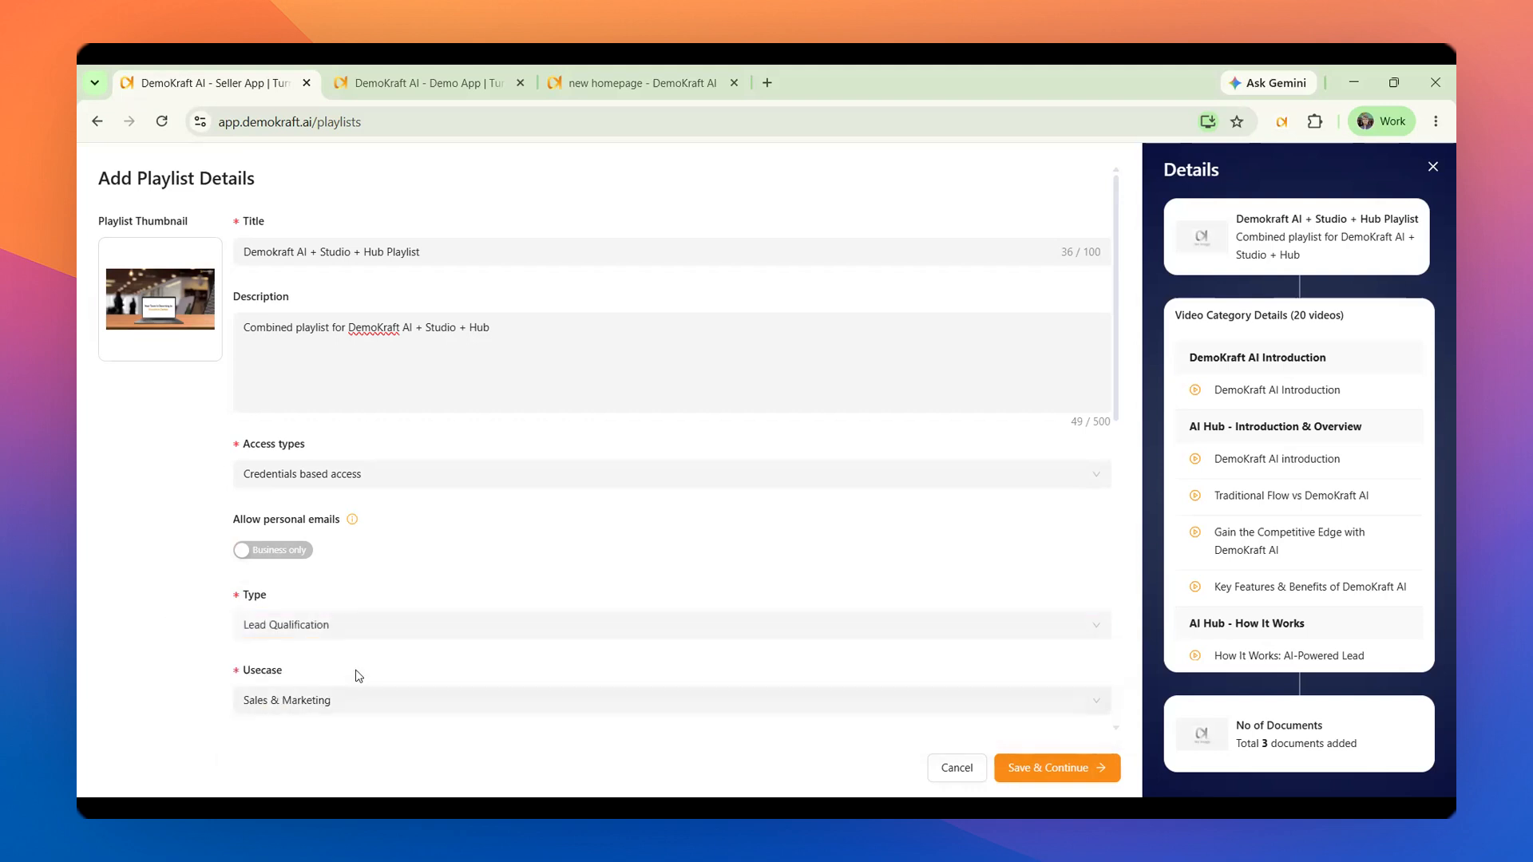
pyautogui.scroll(-2, 359, 670)
pyautogui.click(361, 523)
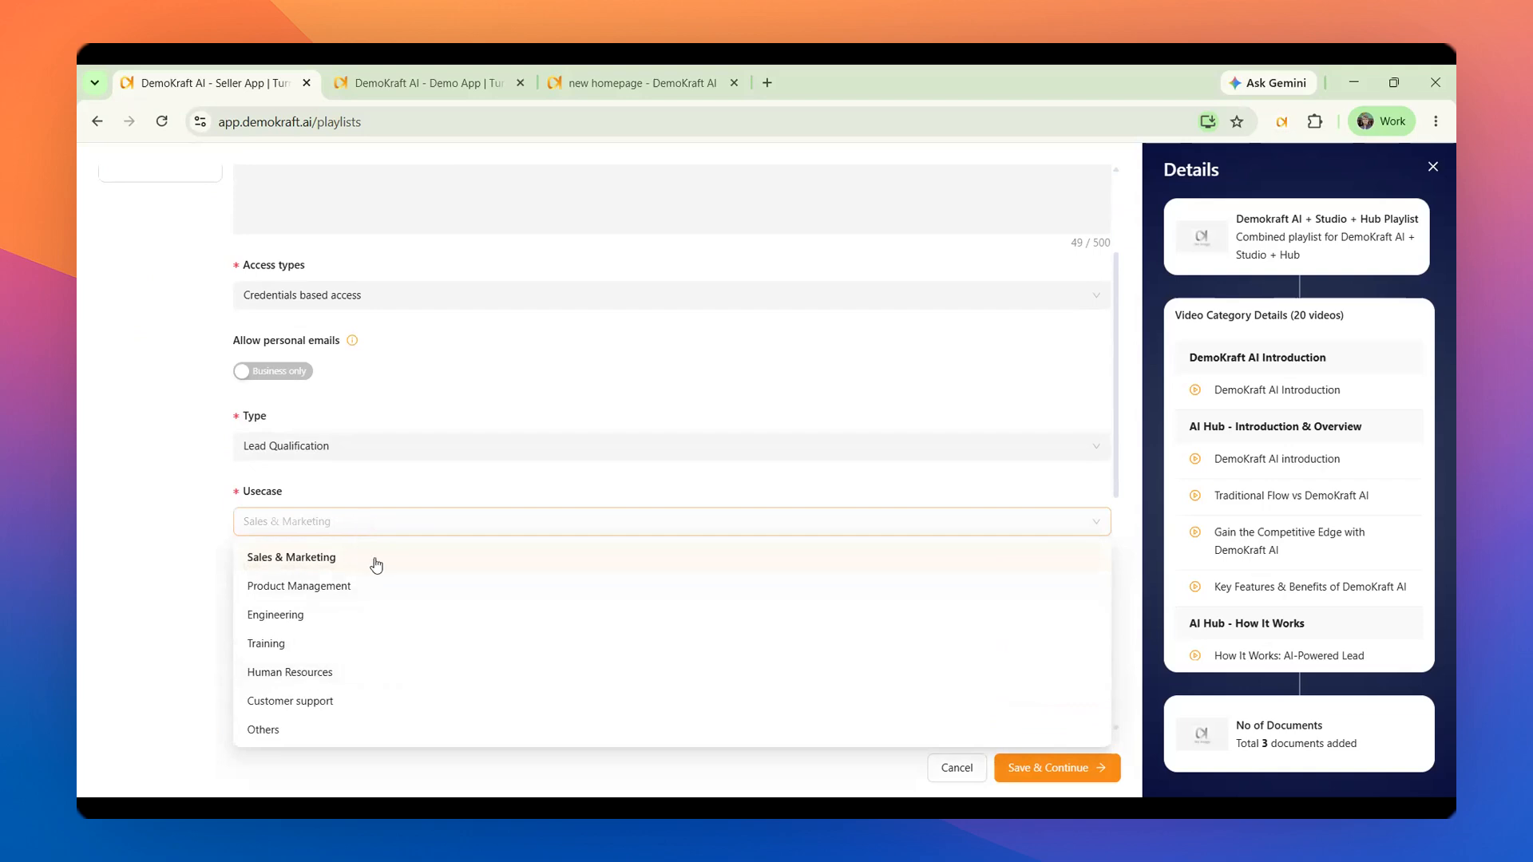
pyautogui.click(156, 484)
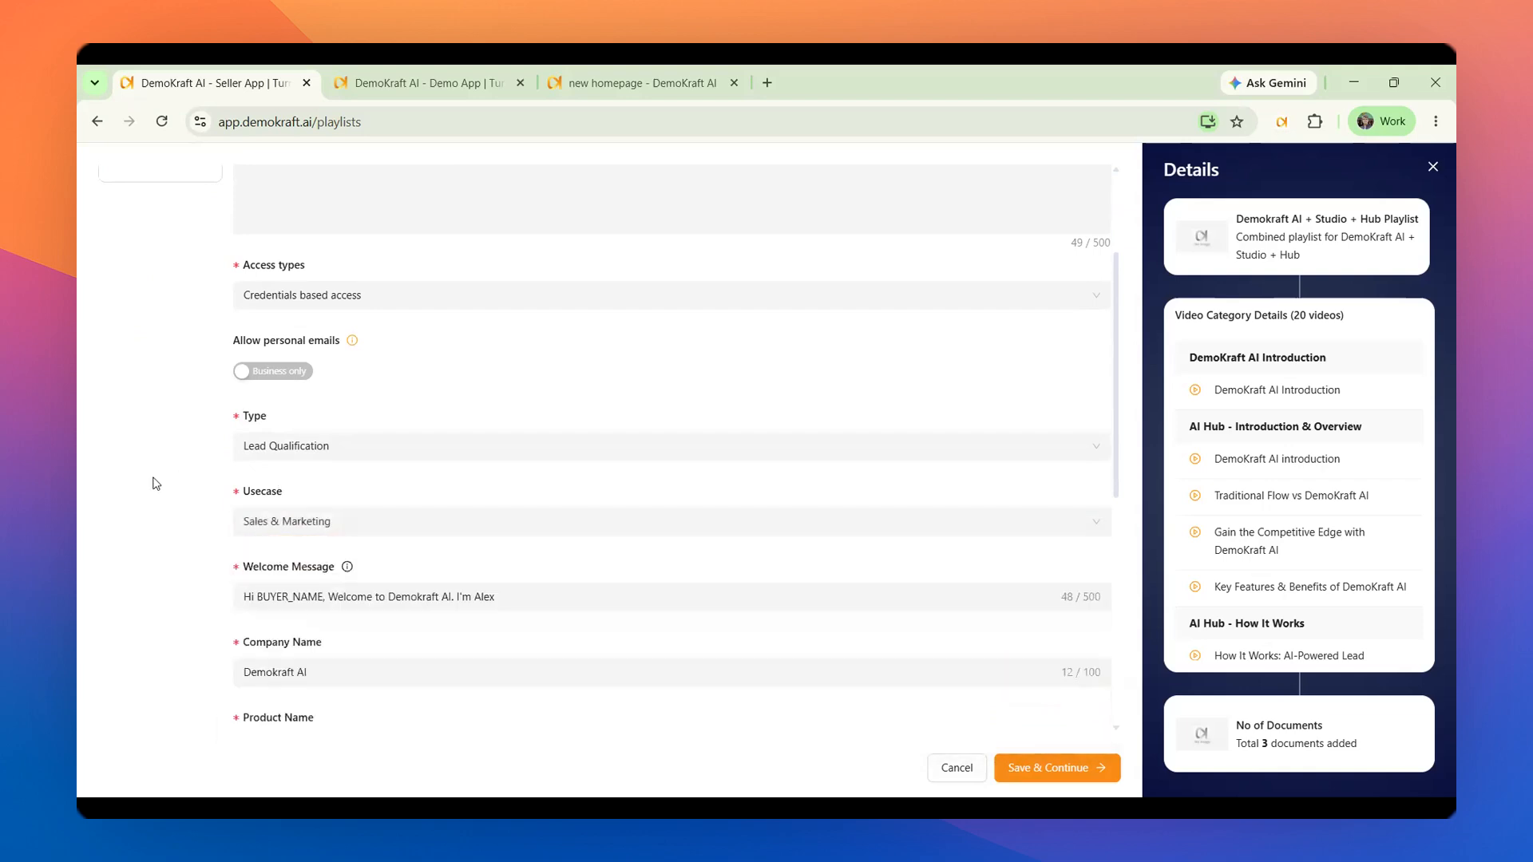
# Review the playlist's welcome message, company name, product name and product description
pyautogui.scroll(-2, 156, 484)
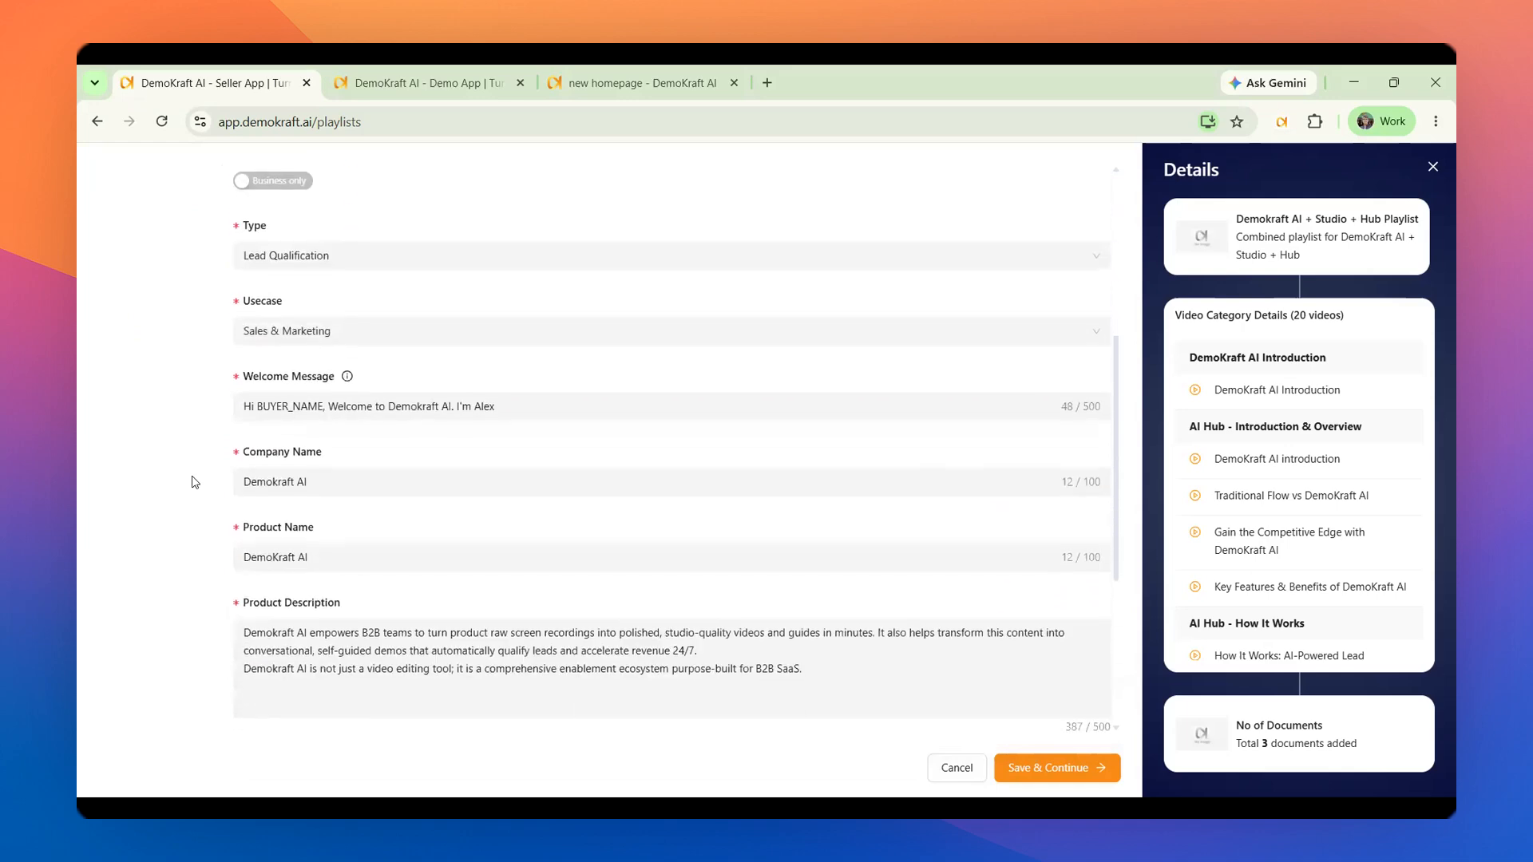
pyautogui.click(380, 487)
pyautogui.click(384, 551)
pyautogui.scroll(-2, 386, 548)
pyautogui.click(387, 548)
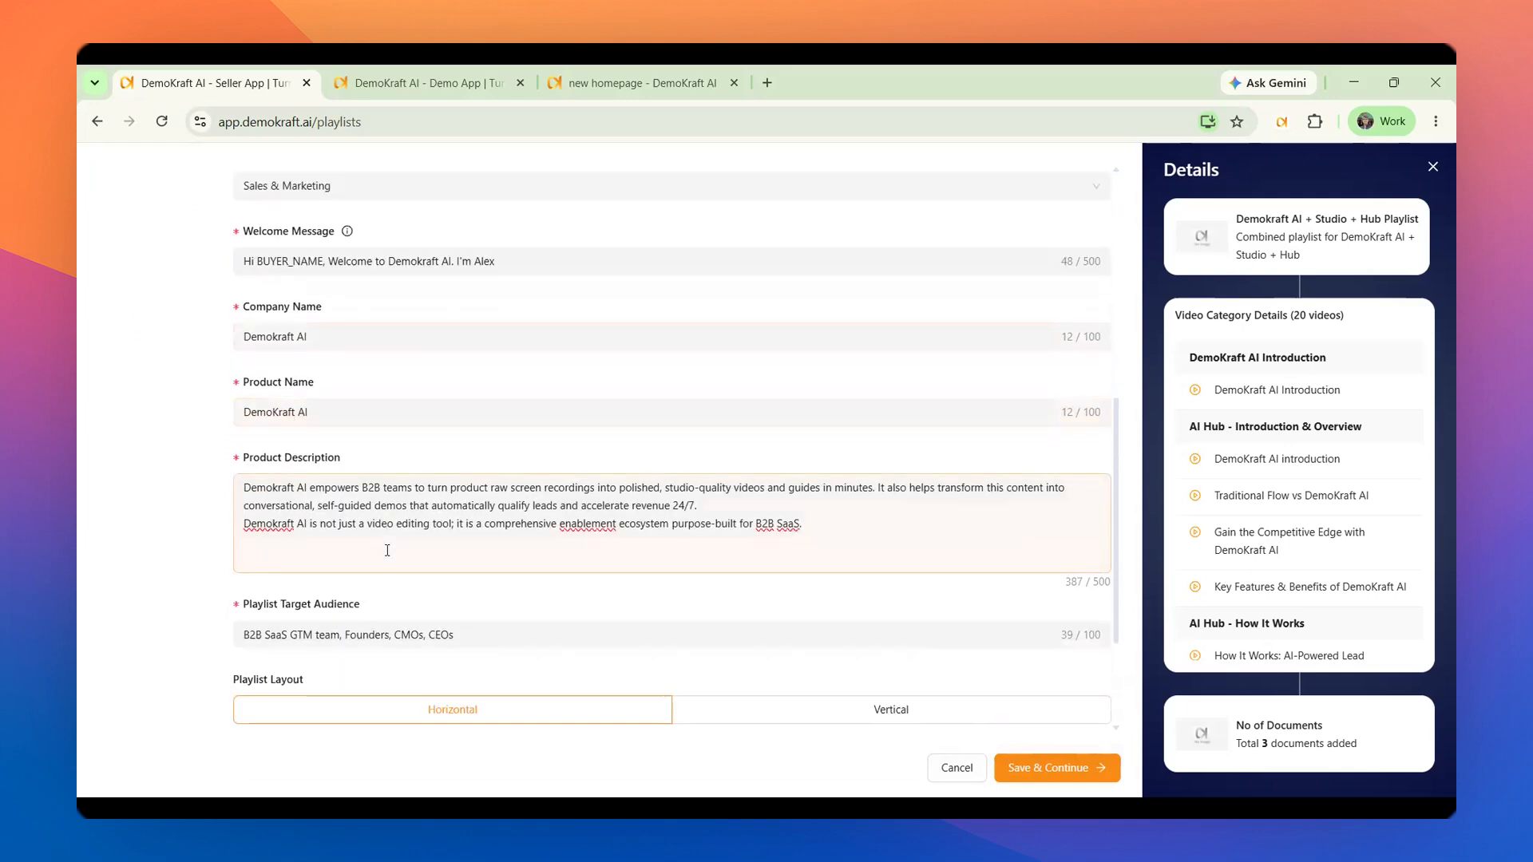
pyautogui.scroll(-2, 447, 479)
pyautogui.scroll(7, 537, 399)
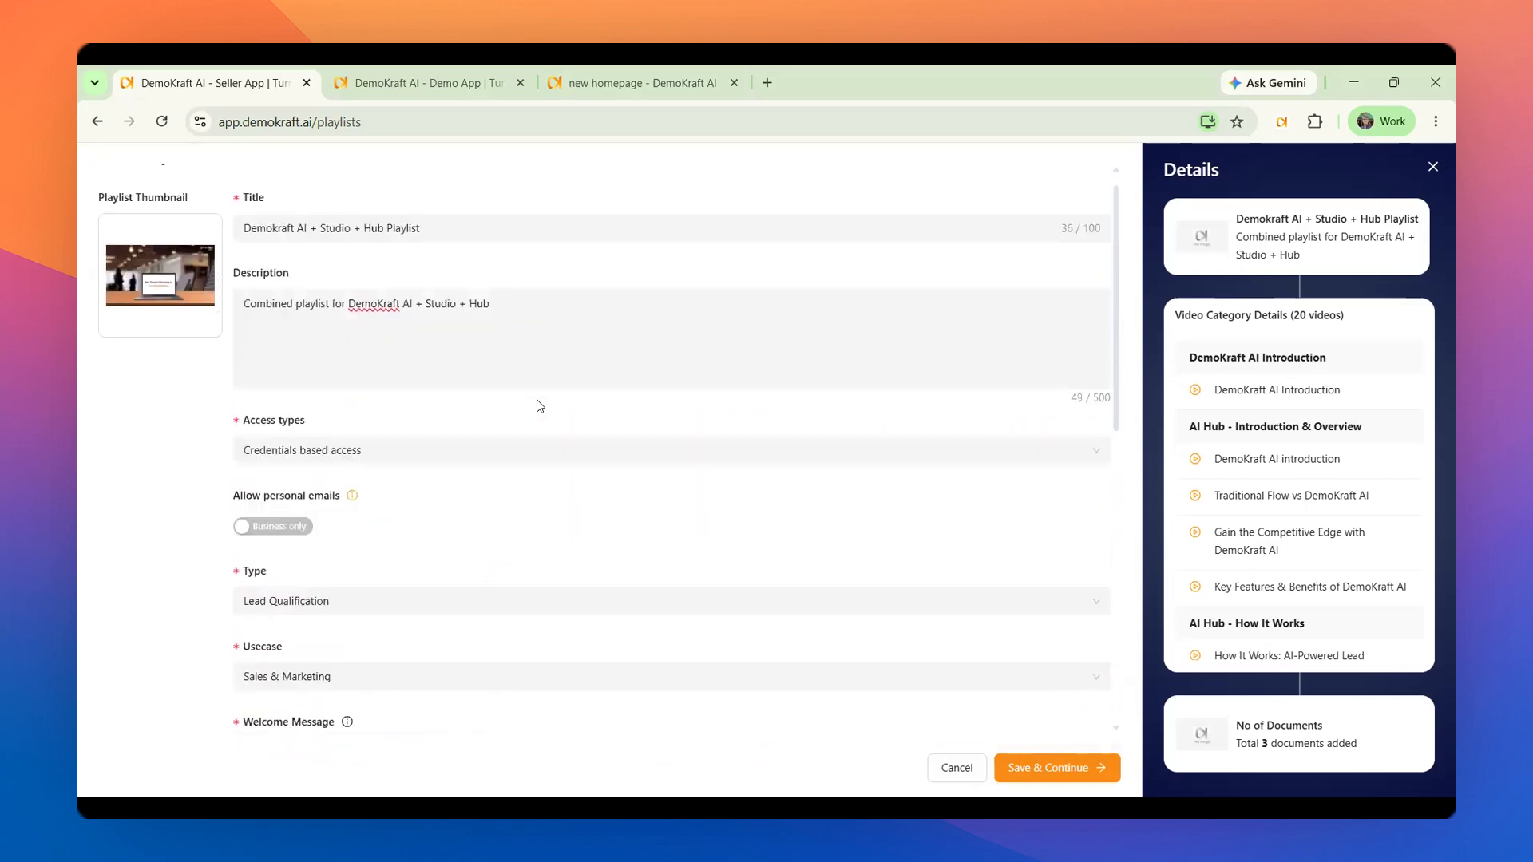
pyautogui.scroll(-6, 539, 401)
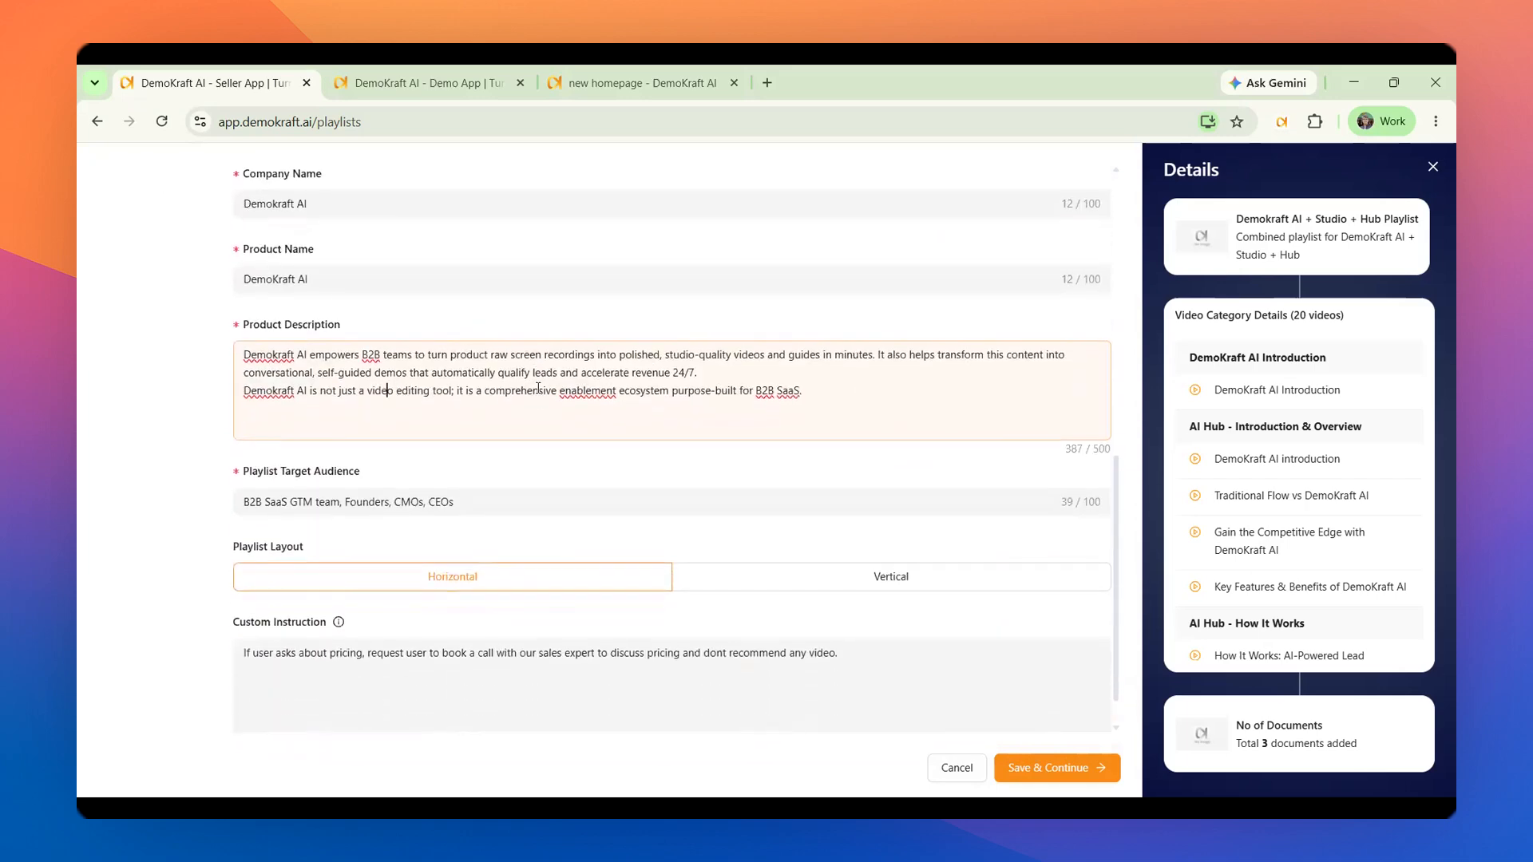
# Review the playlist's target audience, layout and custom instruction
pyautogui.click(497, 499)
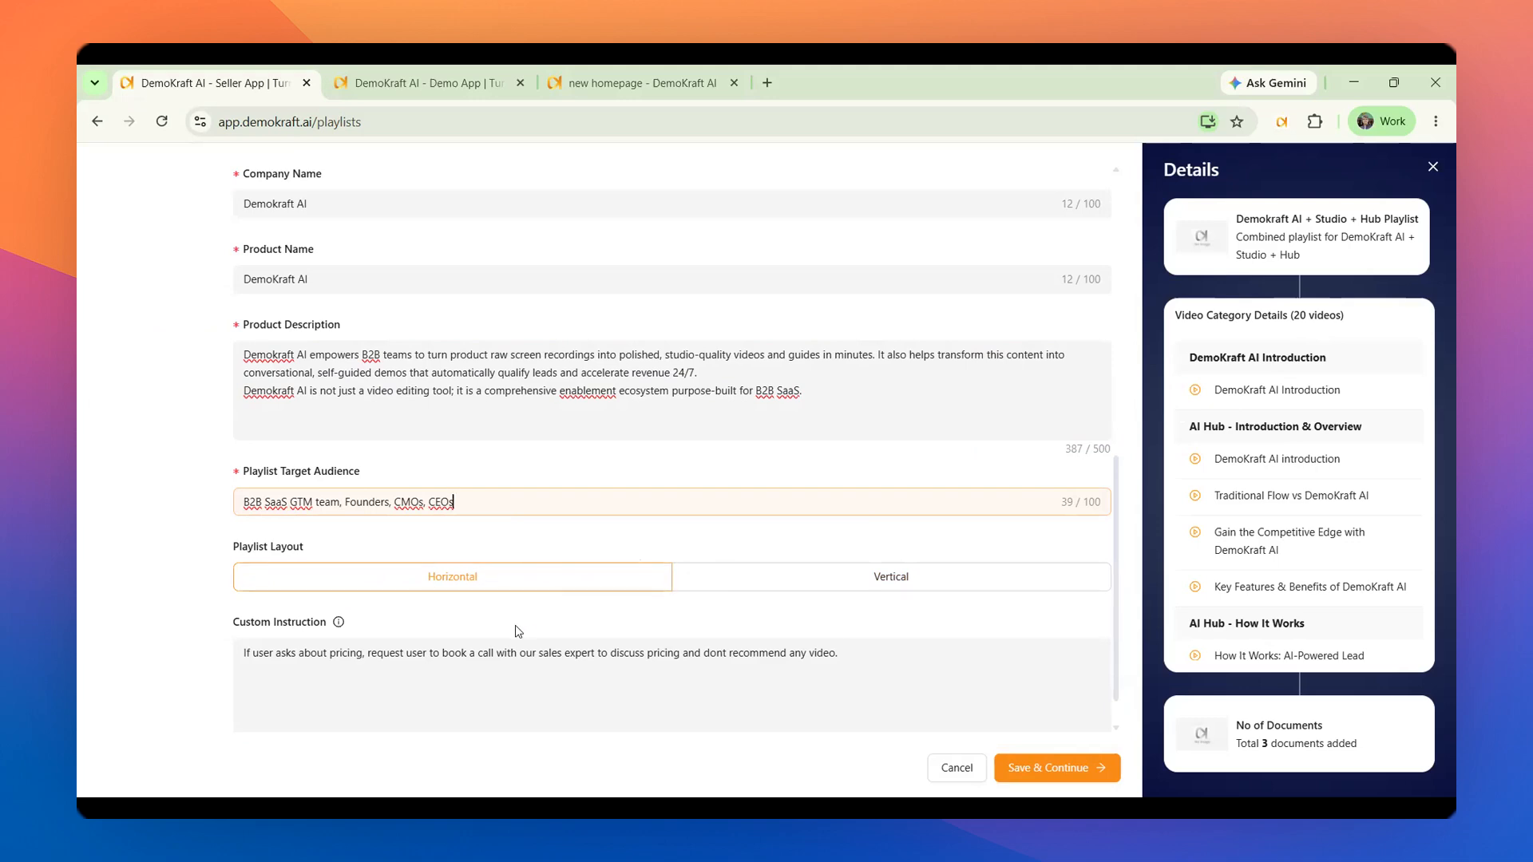
pyautogui.click(431, 656)
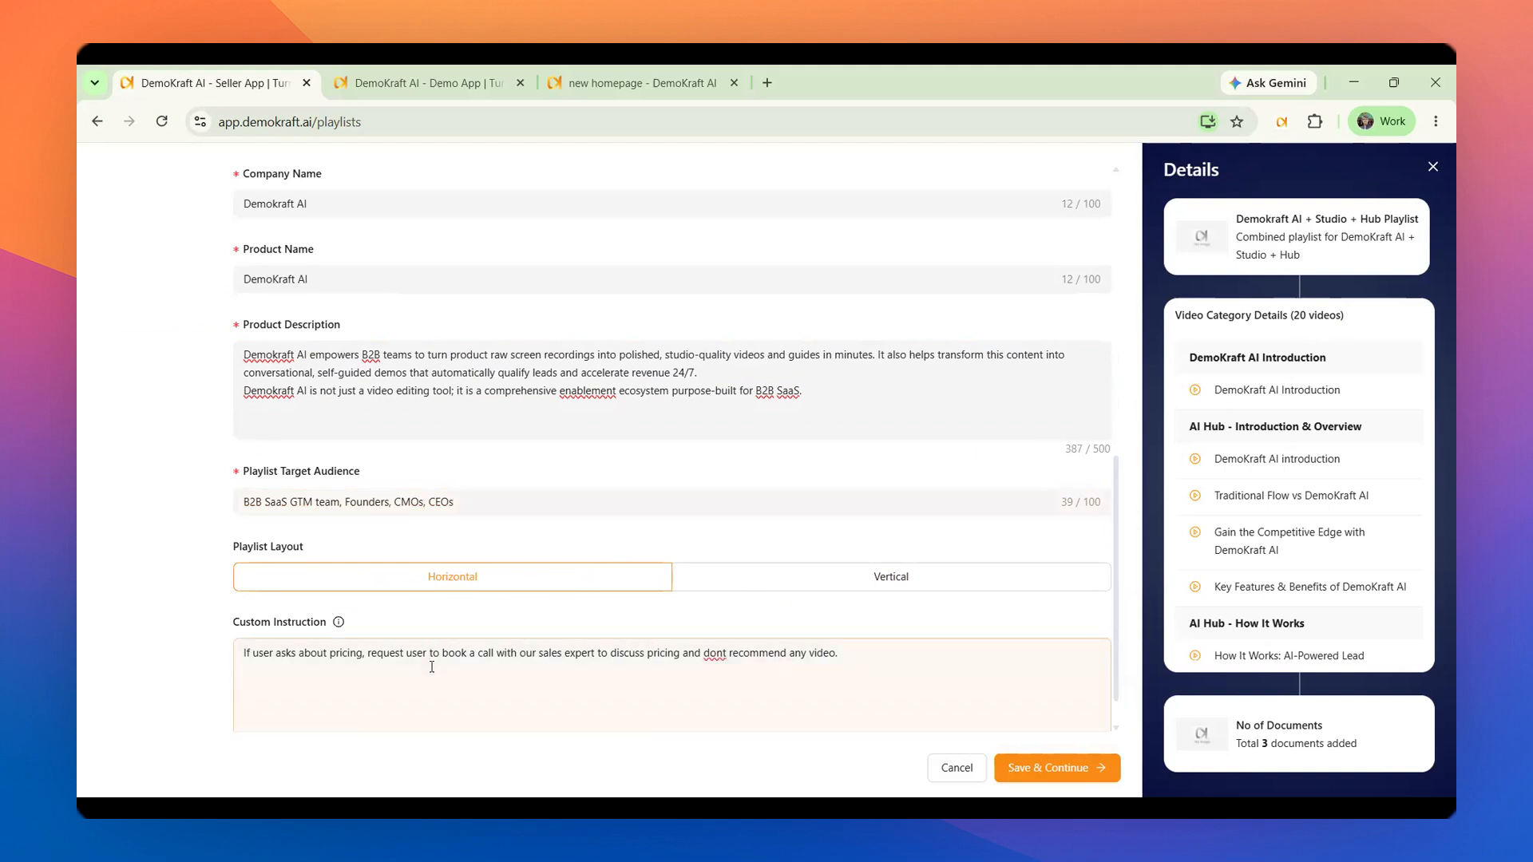
pyautogui.scroll(-1, 431, 662)
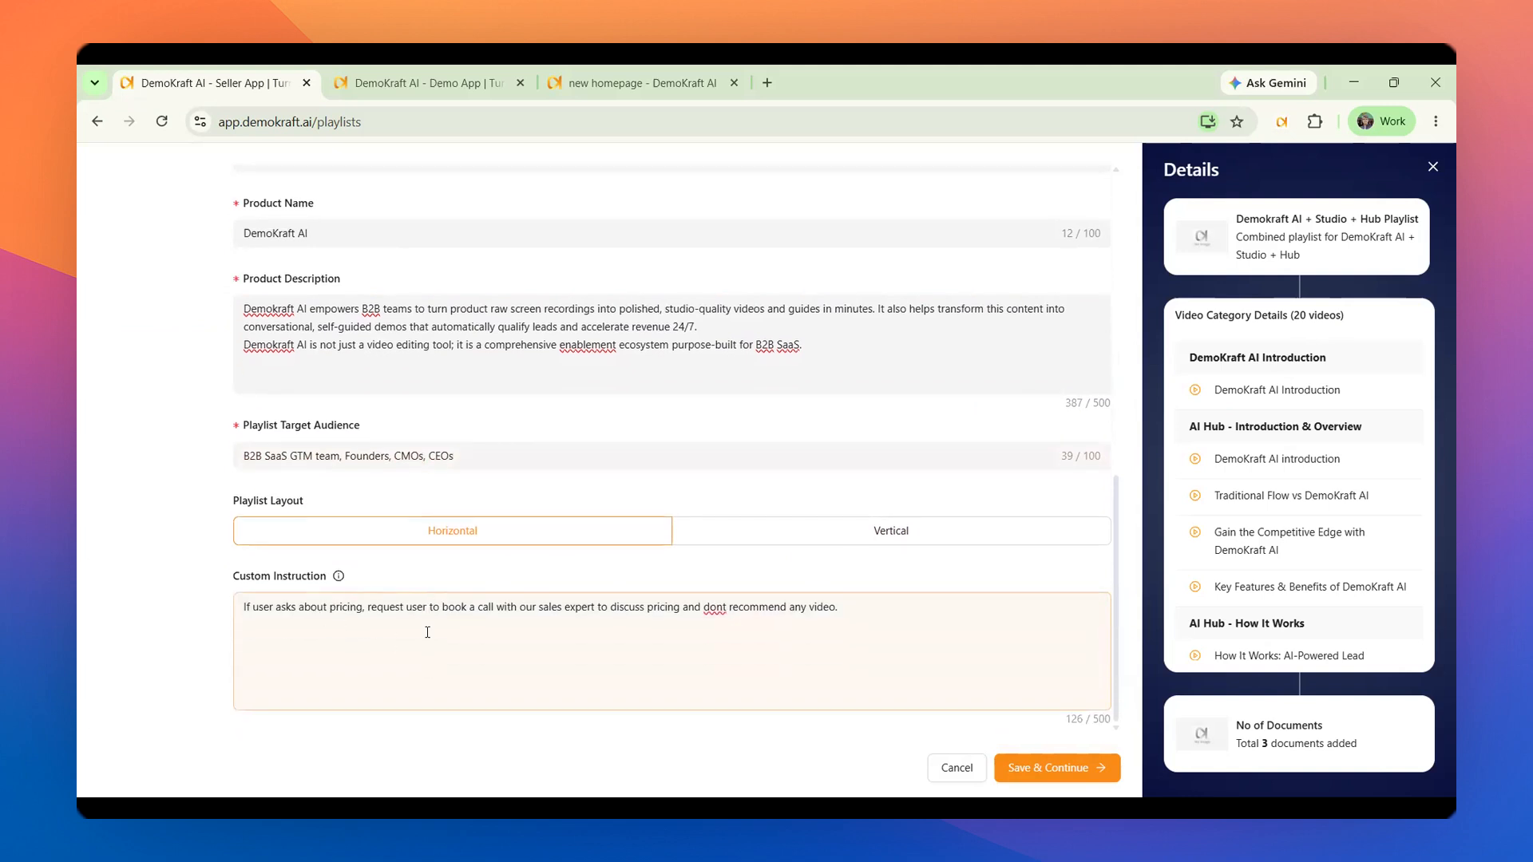
pyautogui.scroll(1, 479, 631)
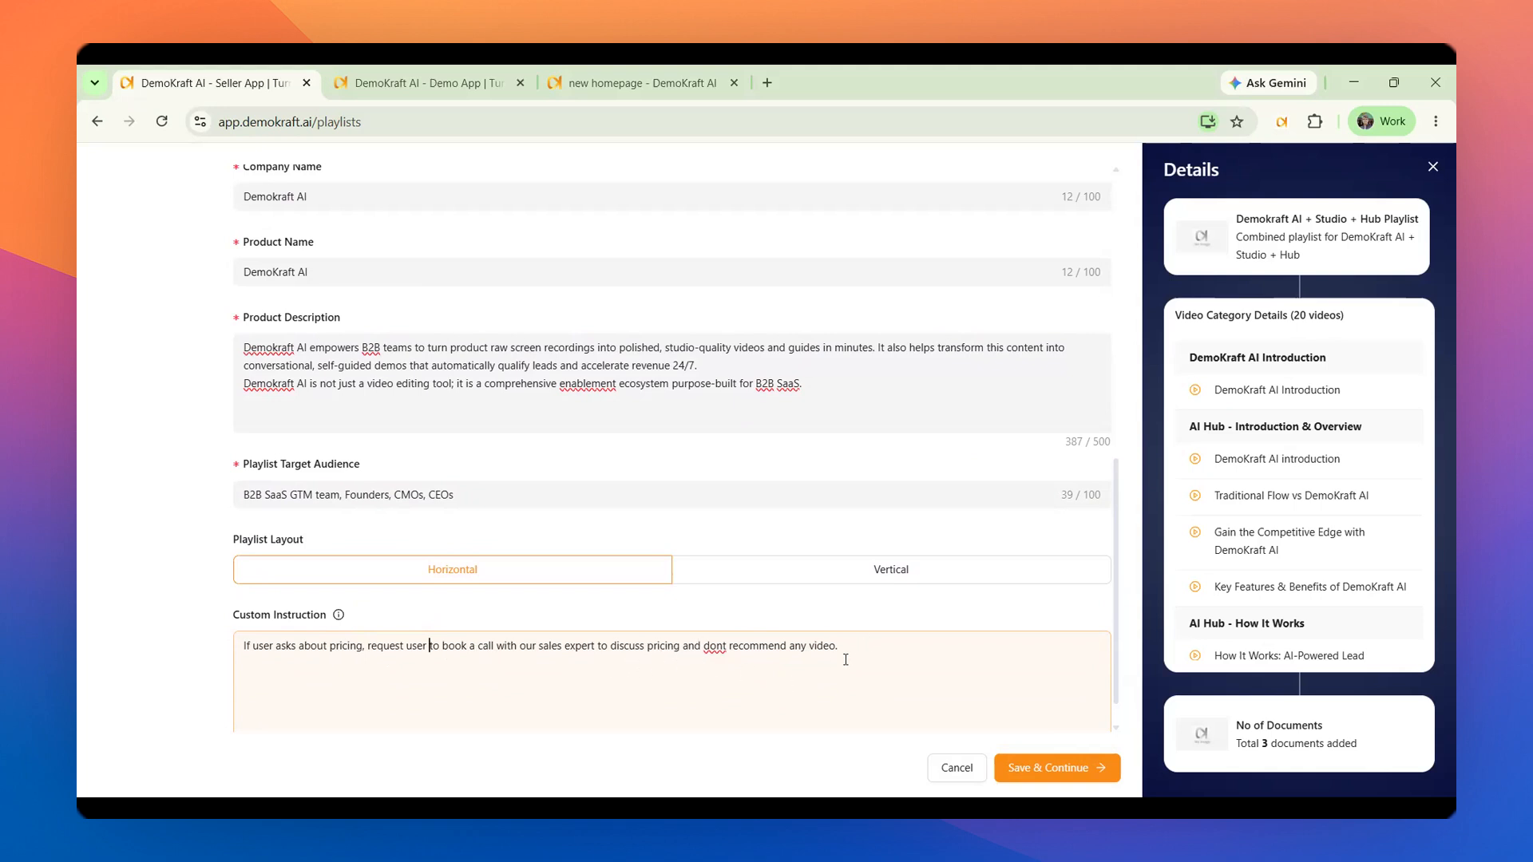
pyautogui.scroll(10, 996, 662)
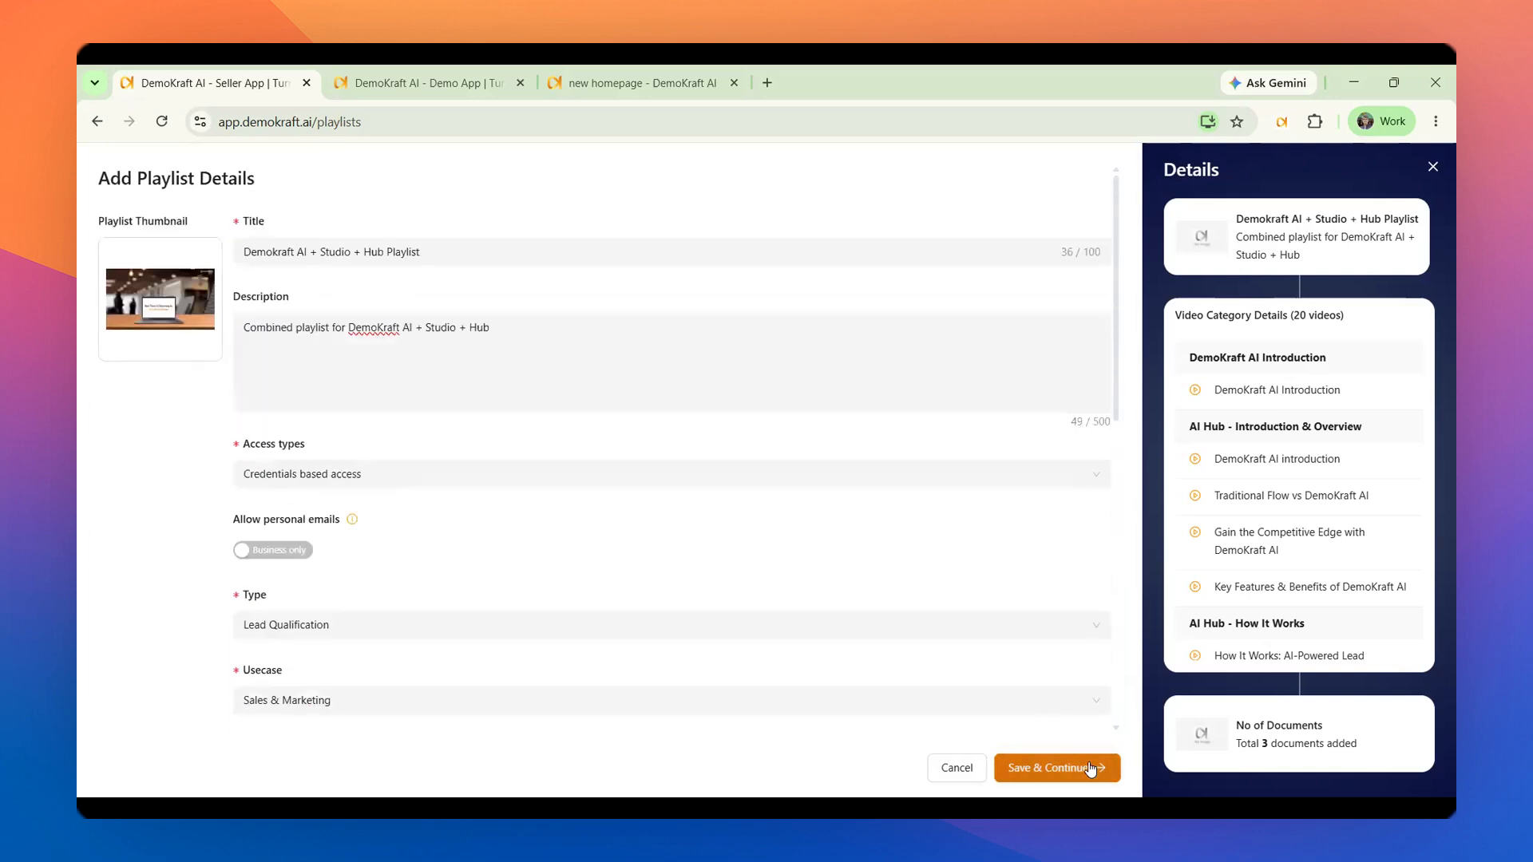
# Save the playlist details, continue to the category details and view the suggested category names
pyautogui.click(1091, 768)
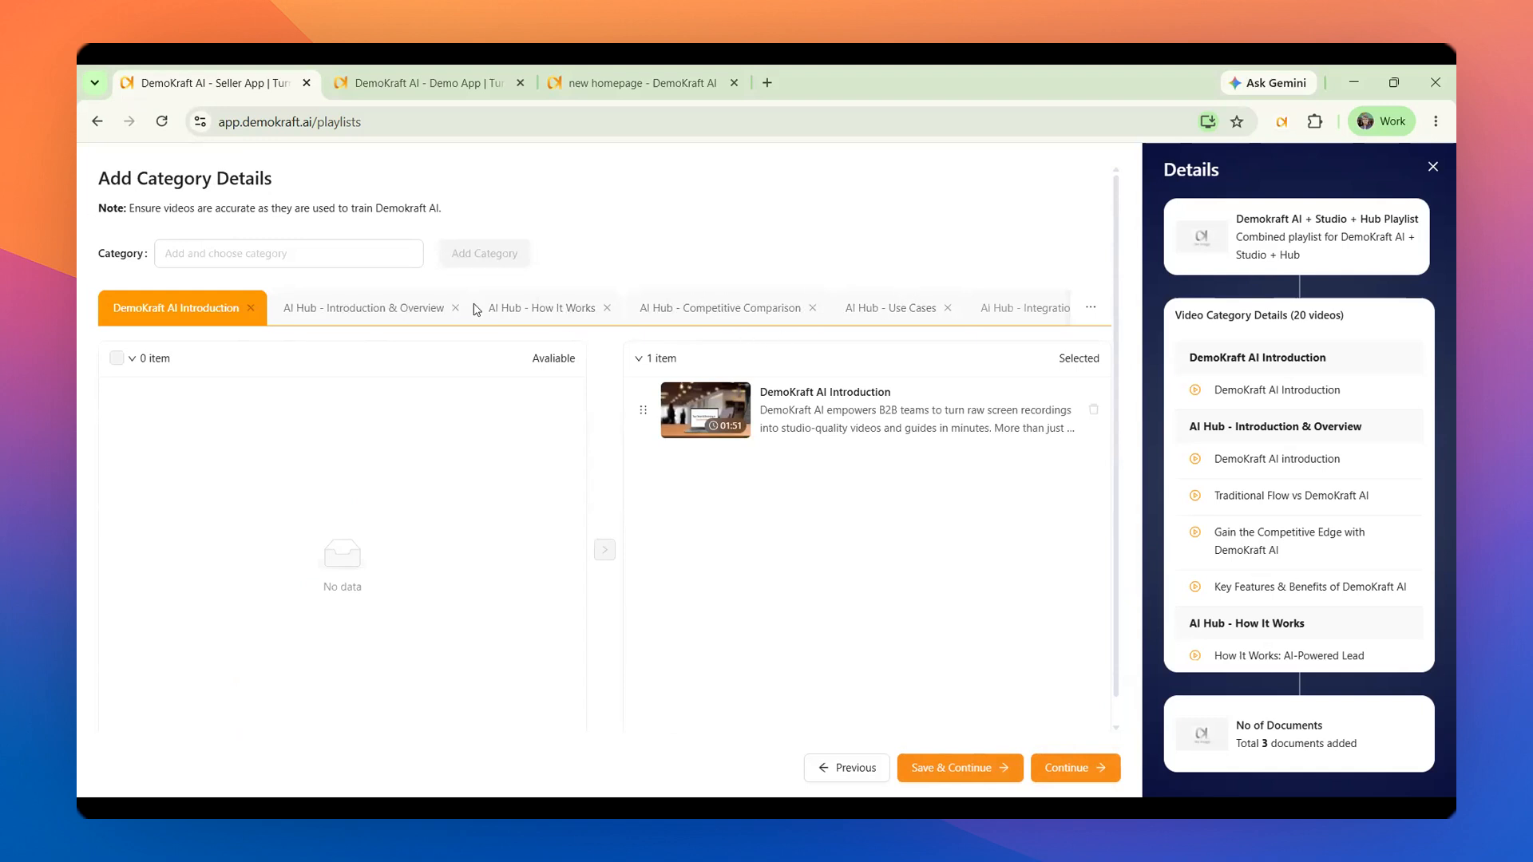
pyautogui.click(294, 254)
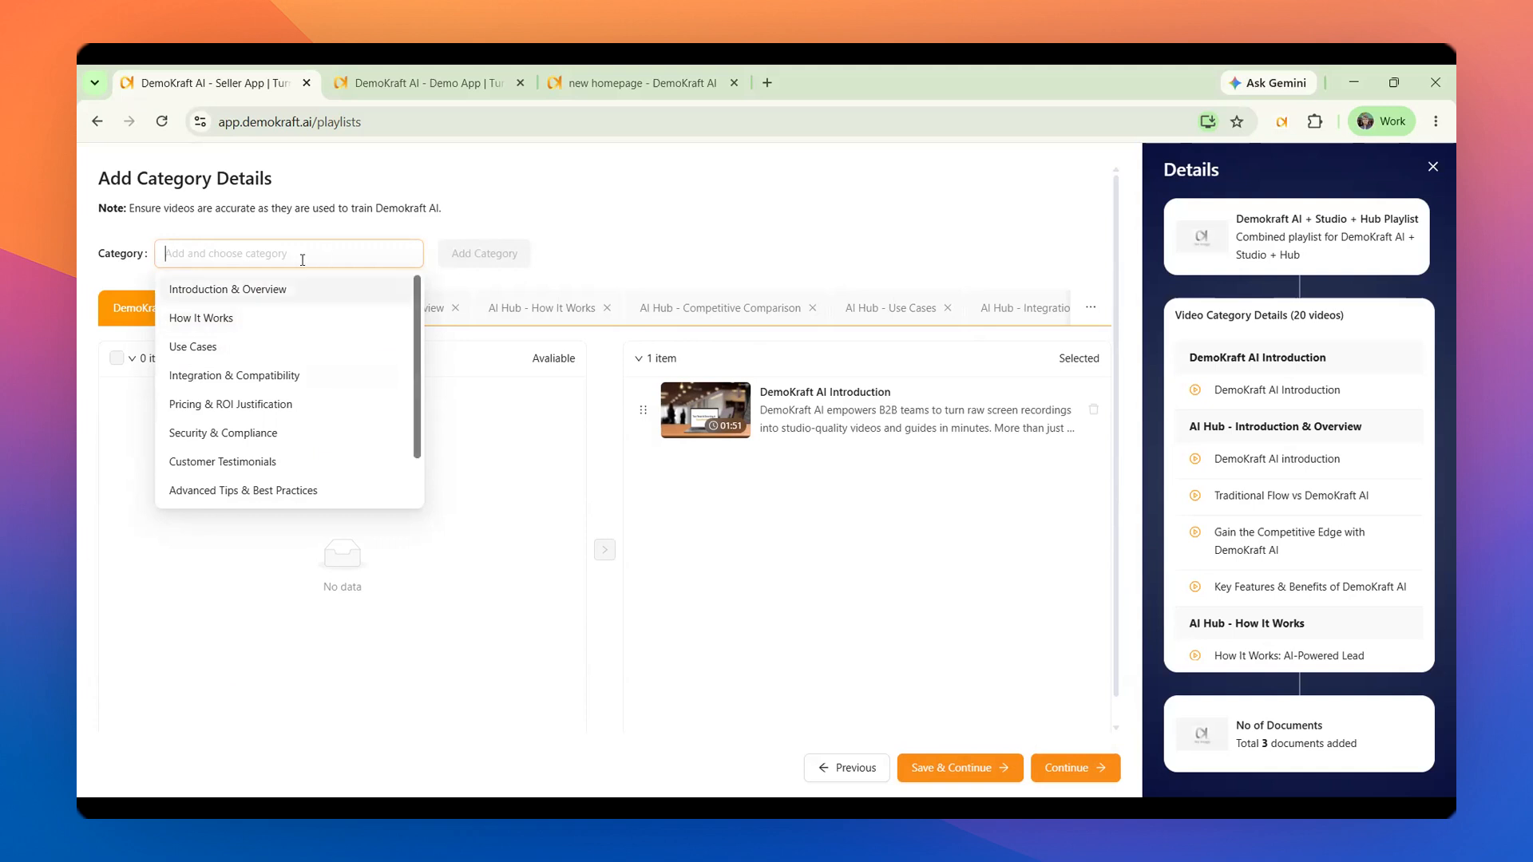
pyautogui.click(685, 269)
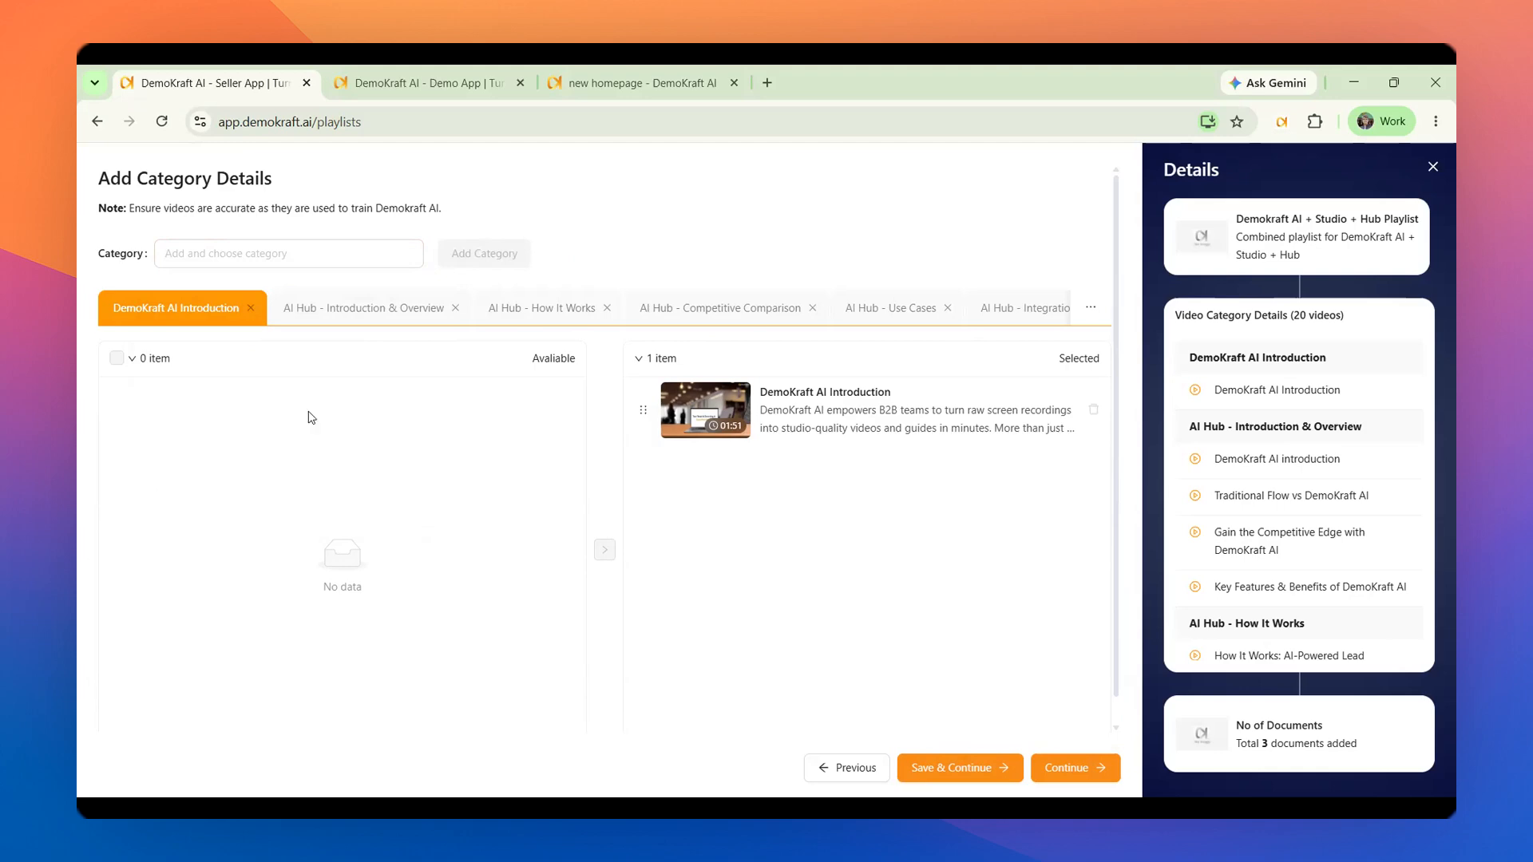
# Remove the DemoKraft AI Introduction video from its category's selected videos and add it back
pyautogui.click(1093, 410)
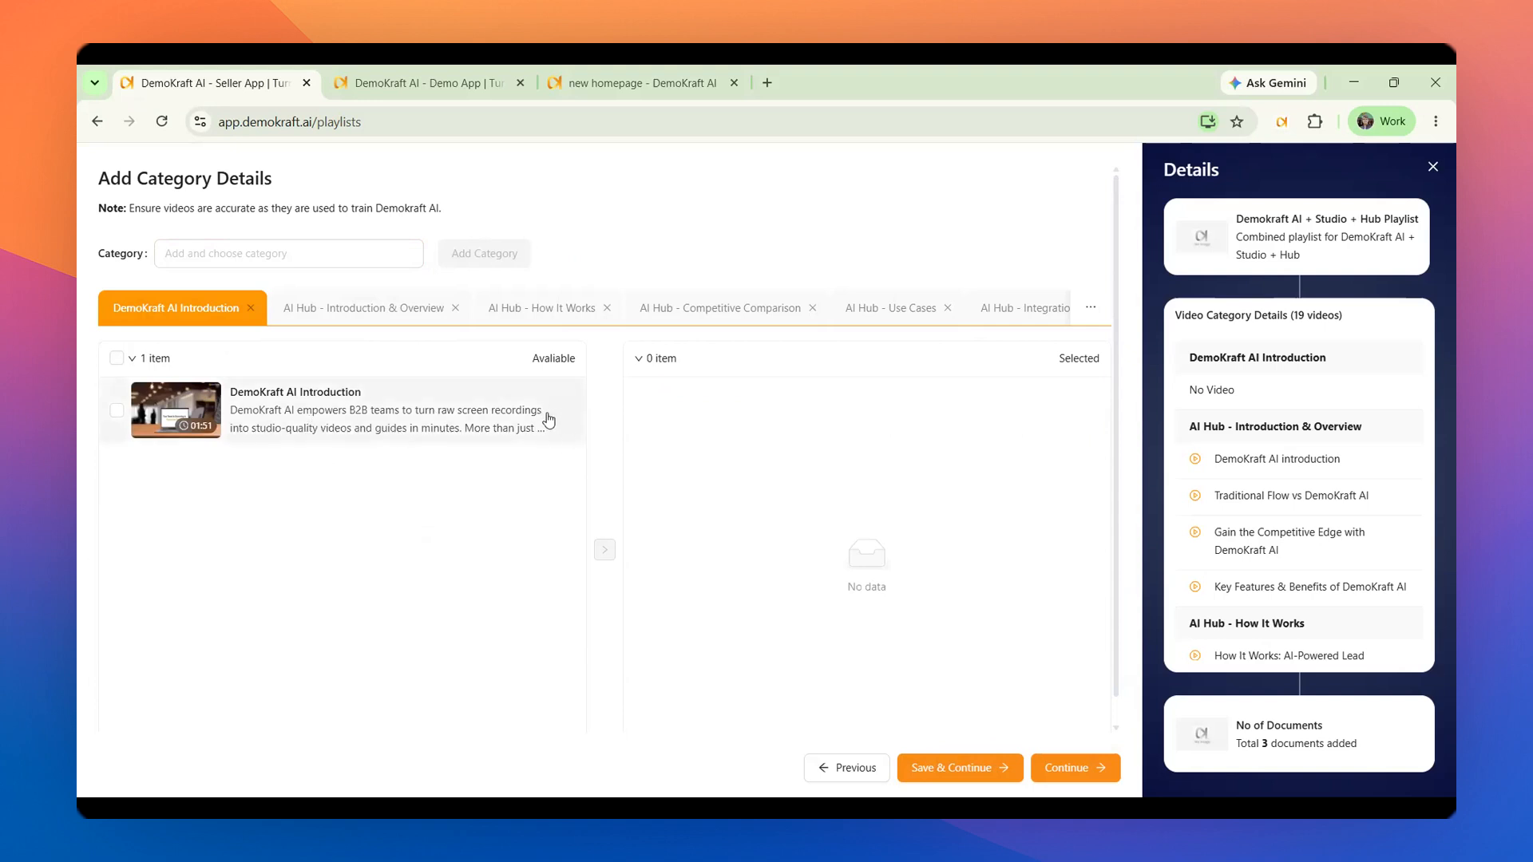
pyautogui.click(296, 424)
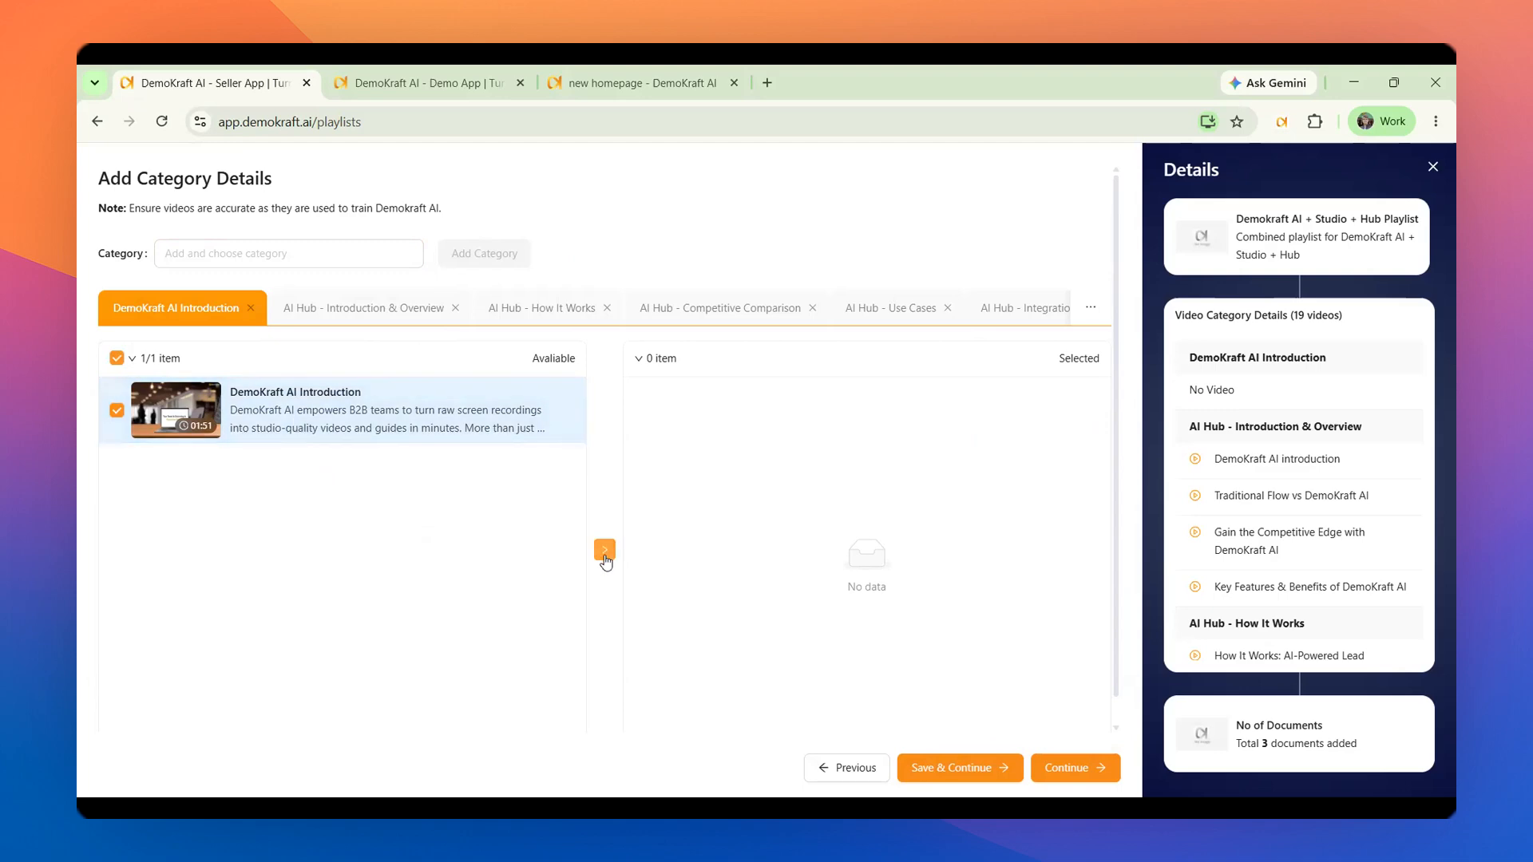
pyautogui.click(605, 549)
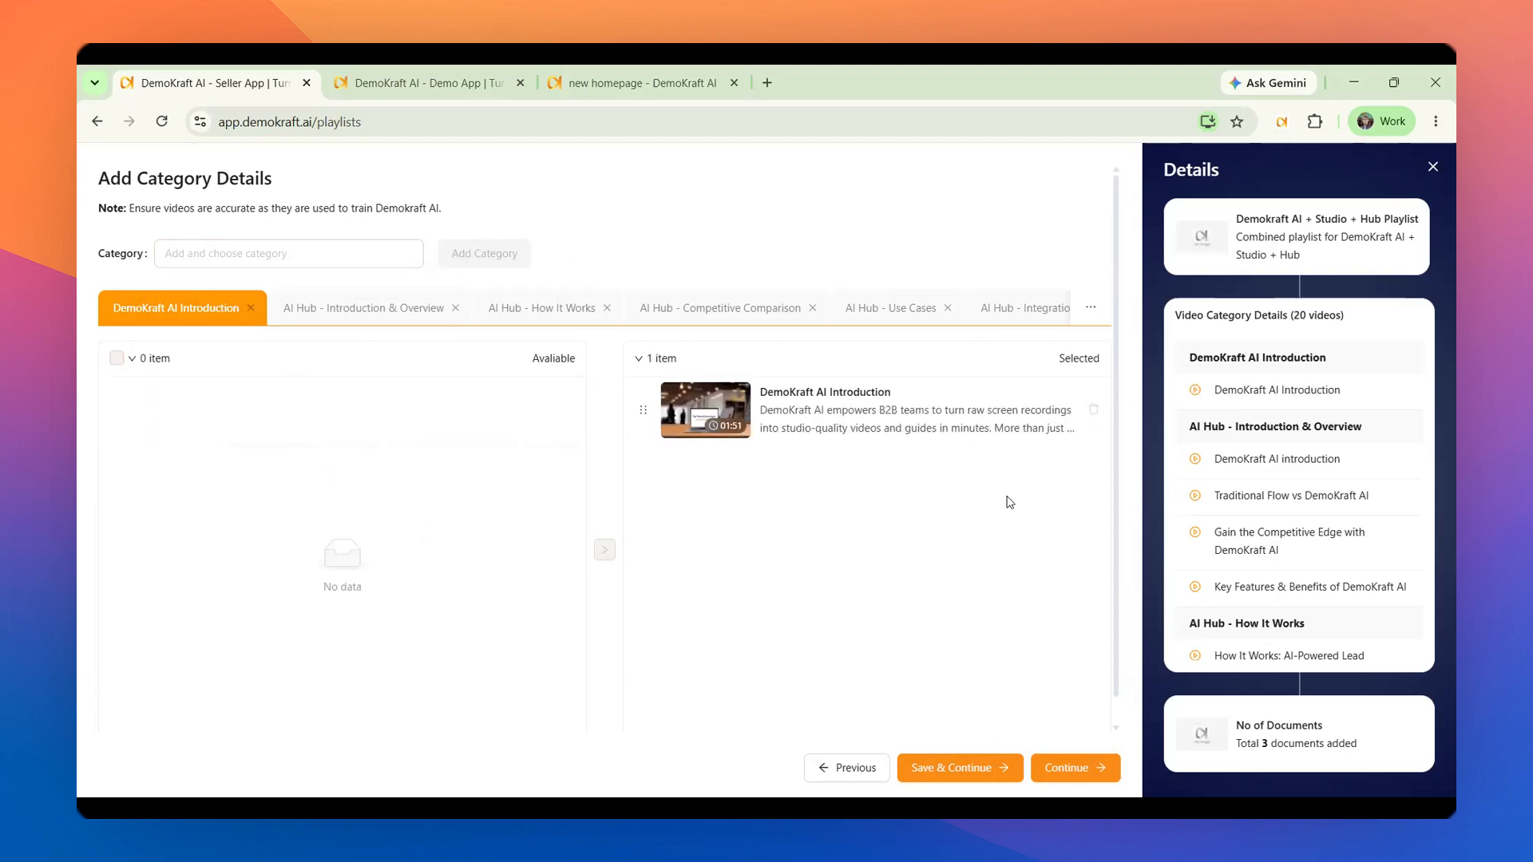
# Look through the playlist's categories and their videos in the details summary
pyautogui.scroll(-5, 1313, 383)
pyautogui.scroll(4, 1312, 399)
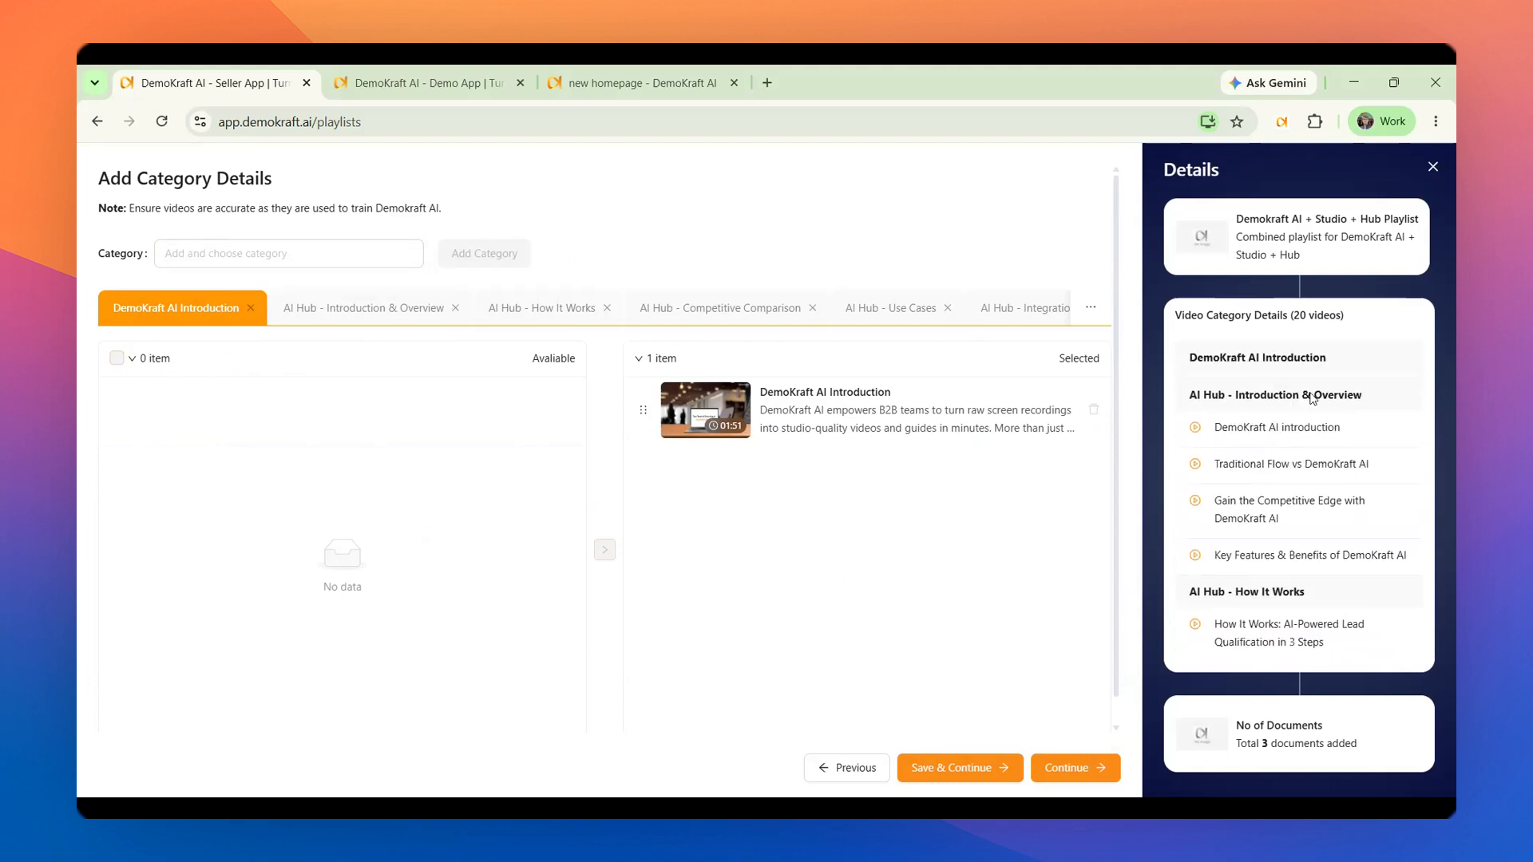
pyautogui.scroll(1, 1312, 399)
pyautogui.scroll(-4, 1286, 463)
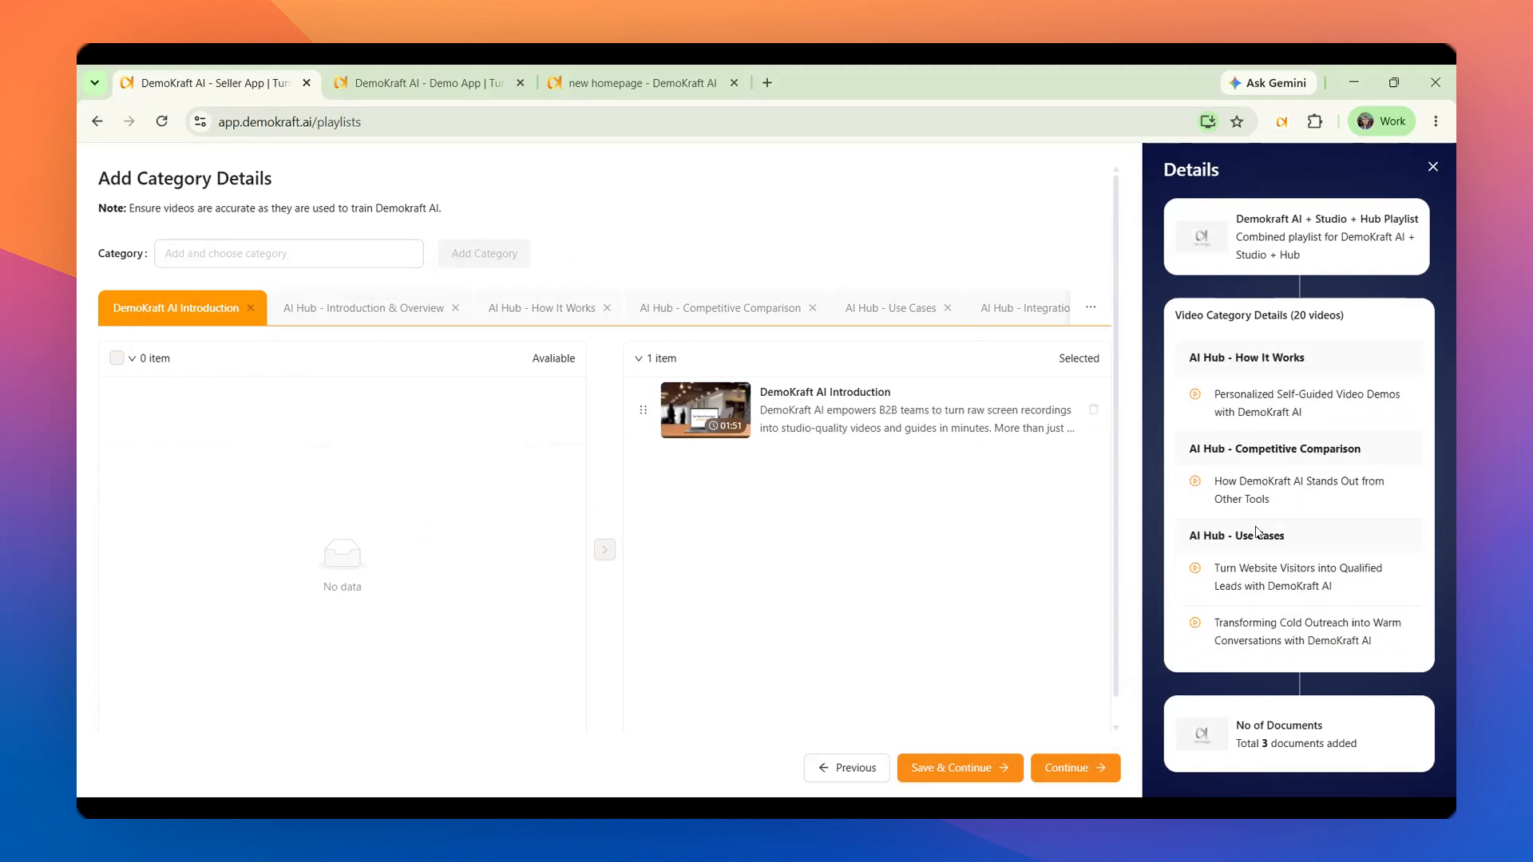
pyautogui.scroll(-5, 1258, 532)
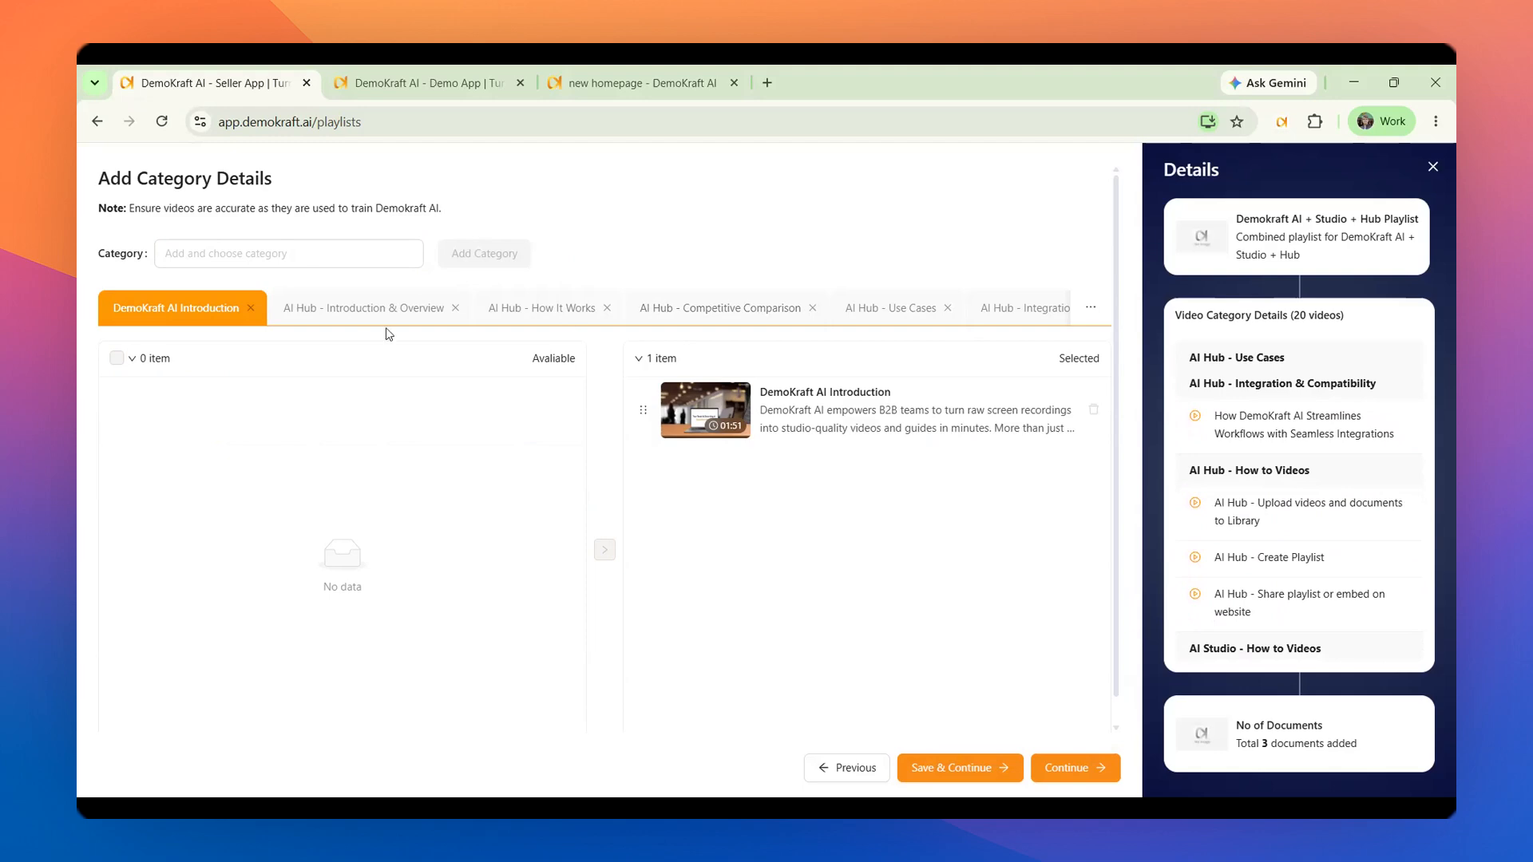
# Examine the videos selected in each AI Hub category and in AI Studio - How to Videos
pyautogui.click(333, 308)
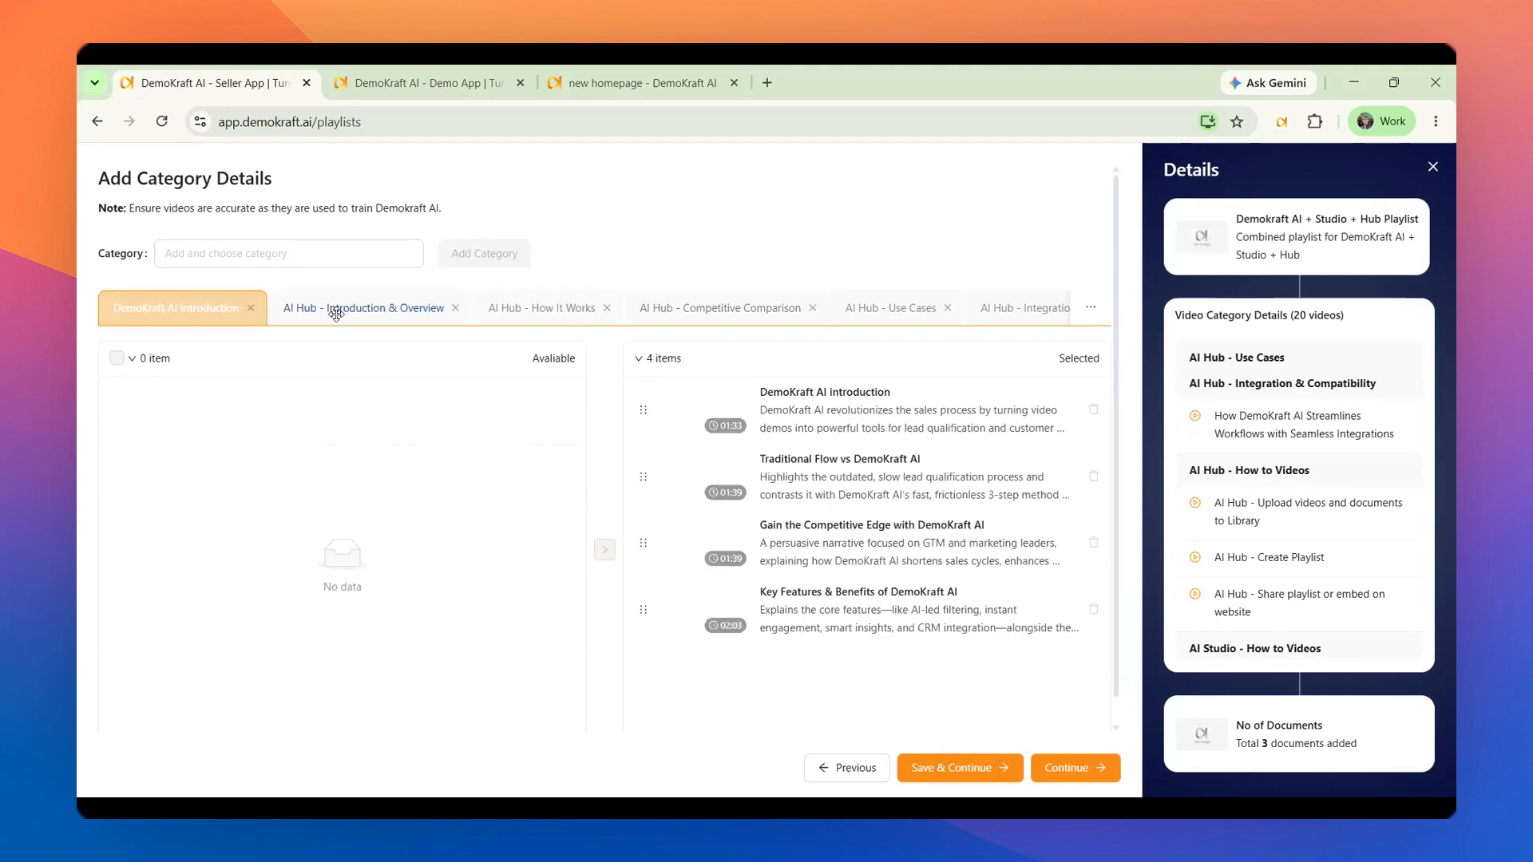
pyautogui.click(530, 305)
pyautogui.click(718, 308)
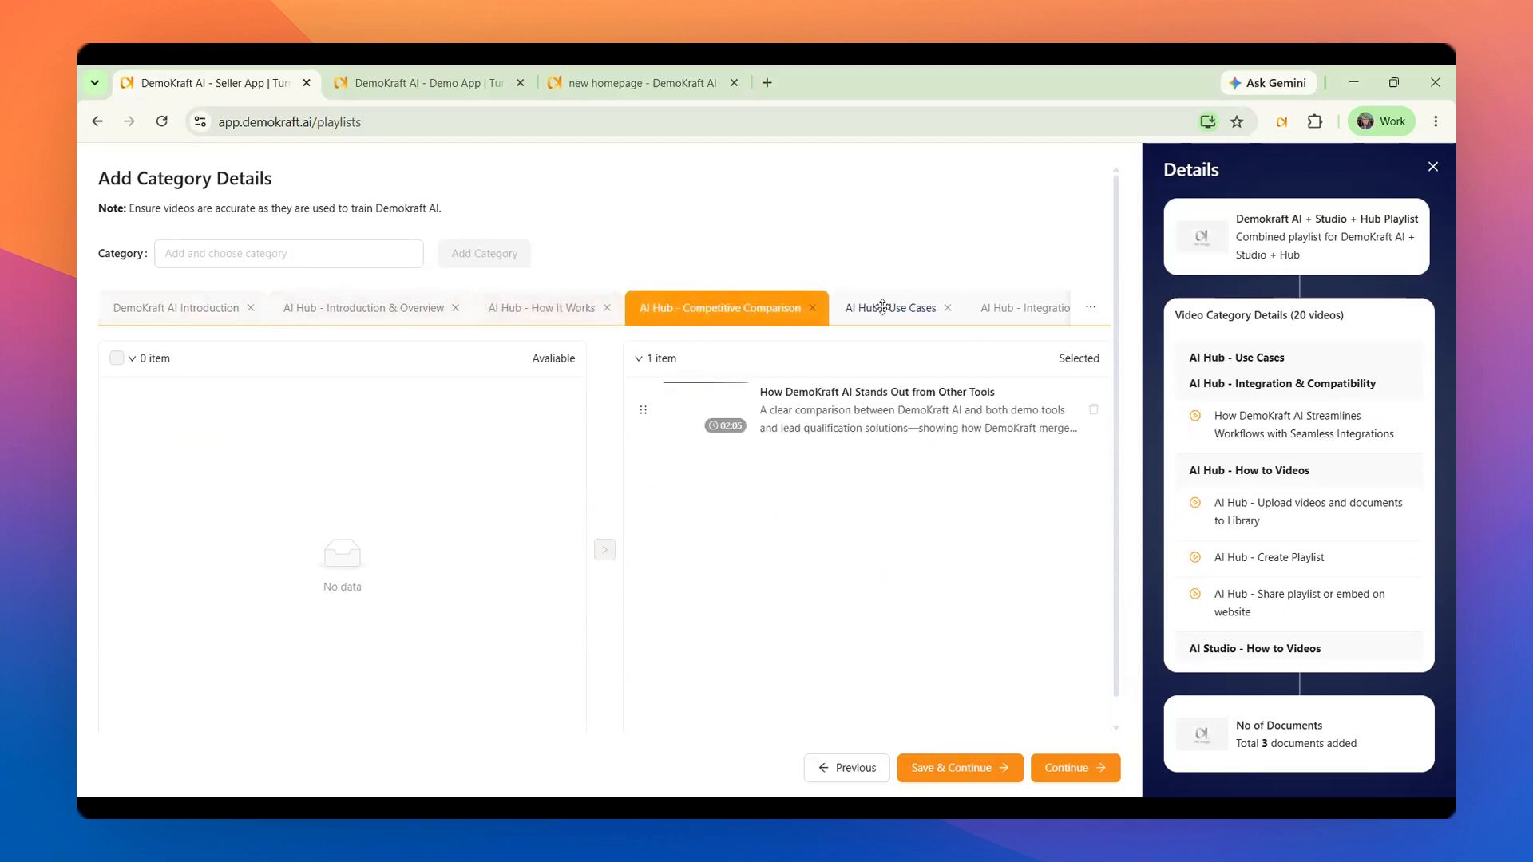
pyautogui.click(883, 308)
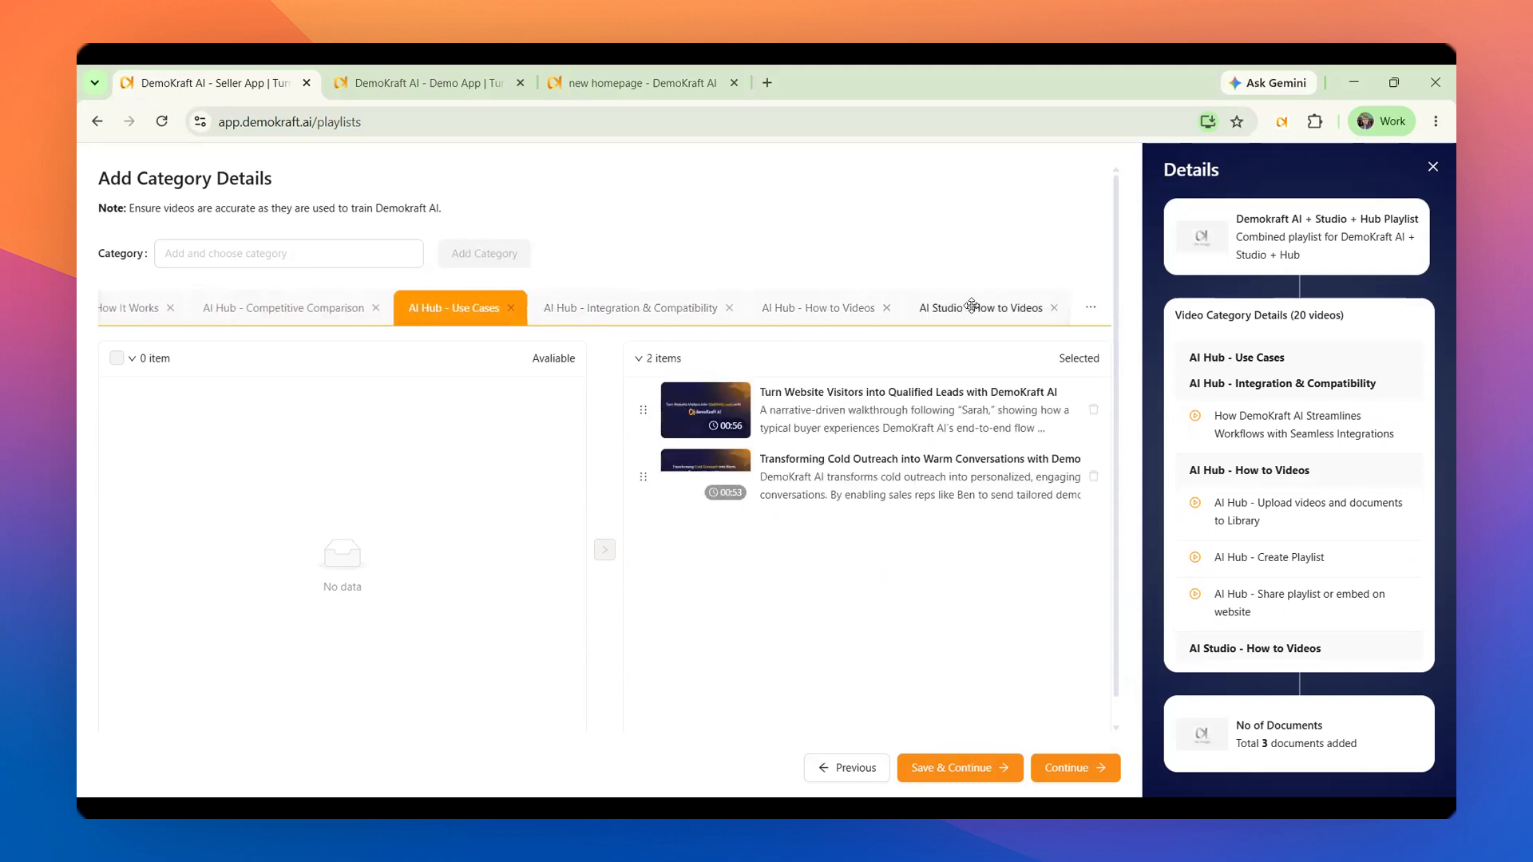
pyautogui.click(970, 307)
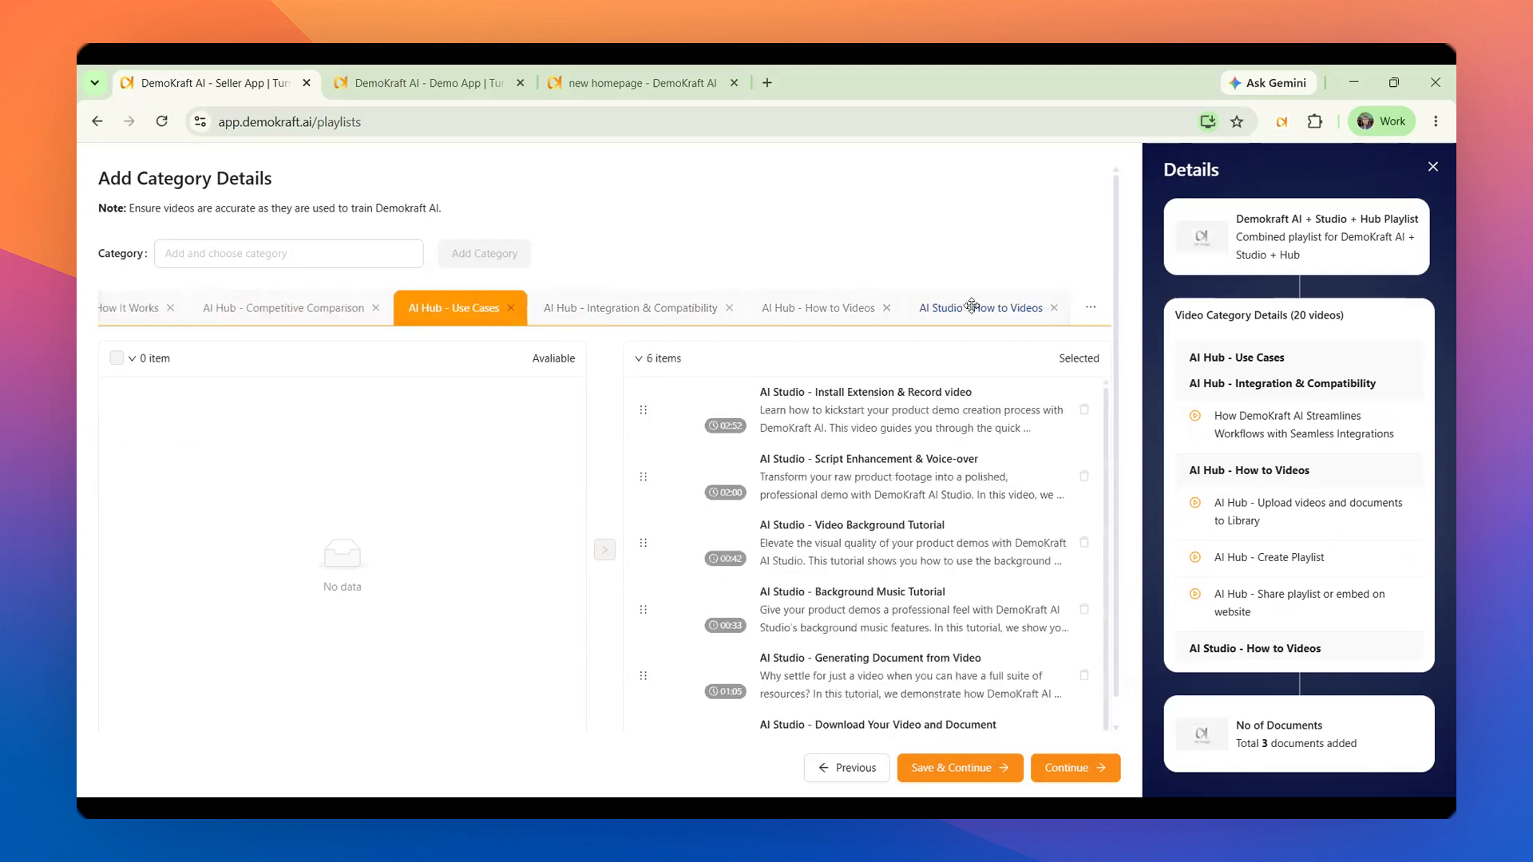
pyautogui.click(805, 310)
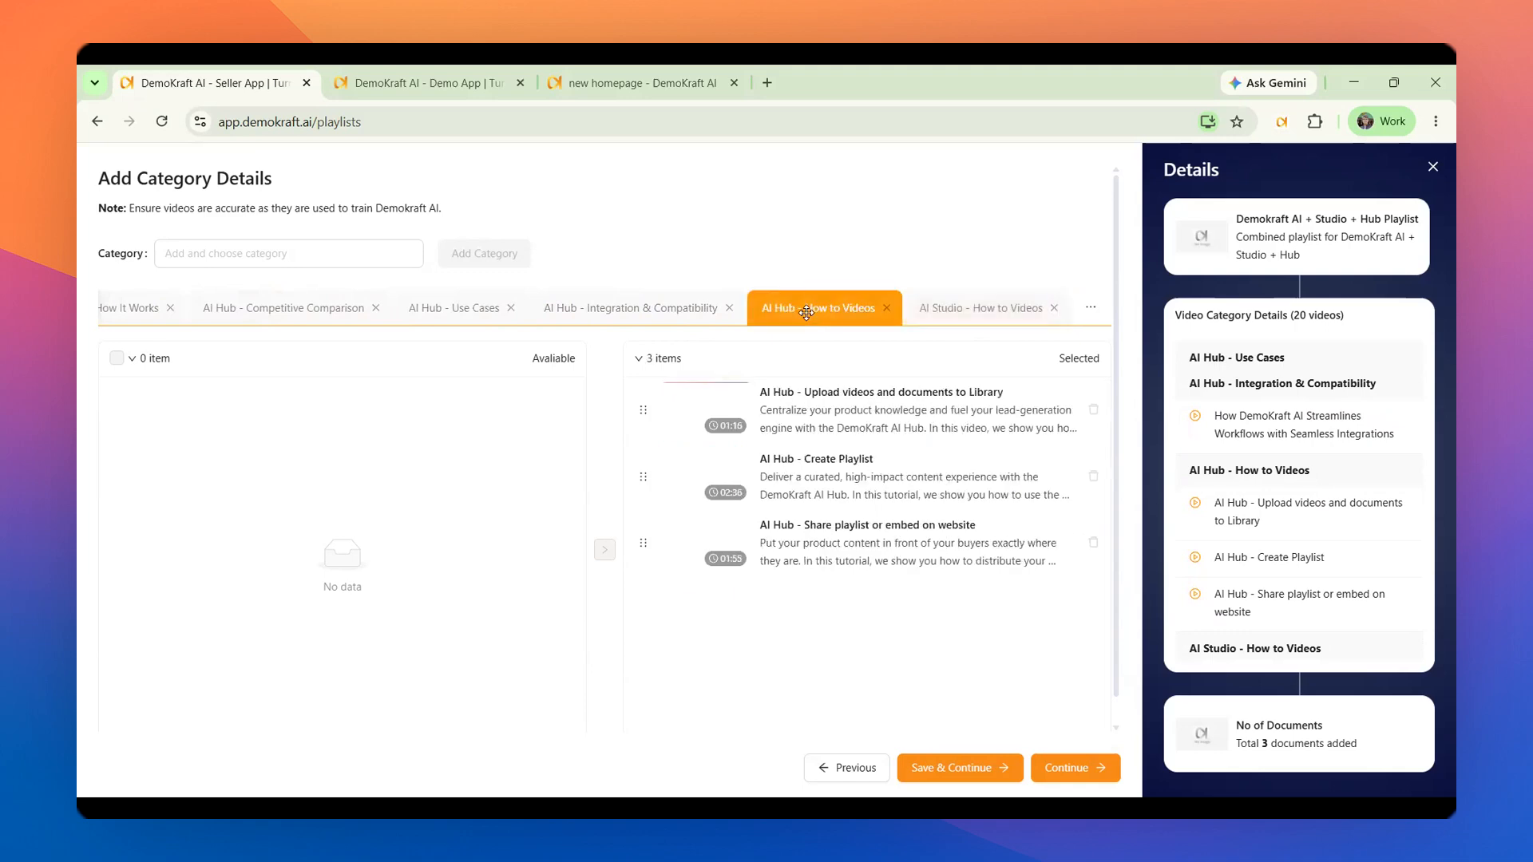
pyautogui.click(570, 309)
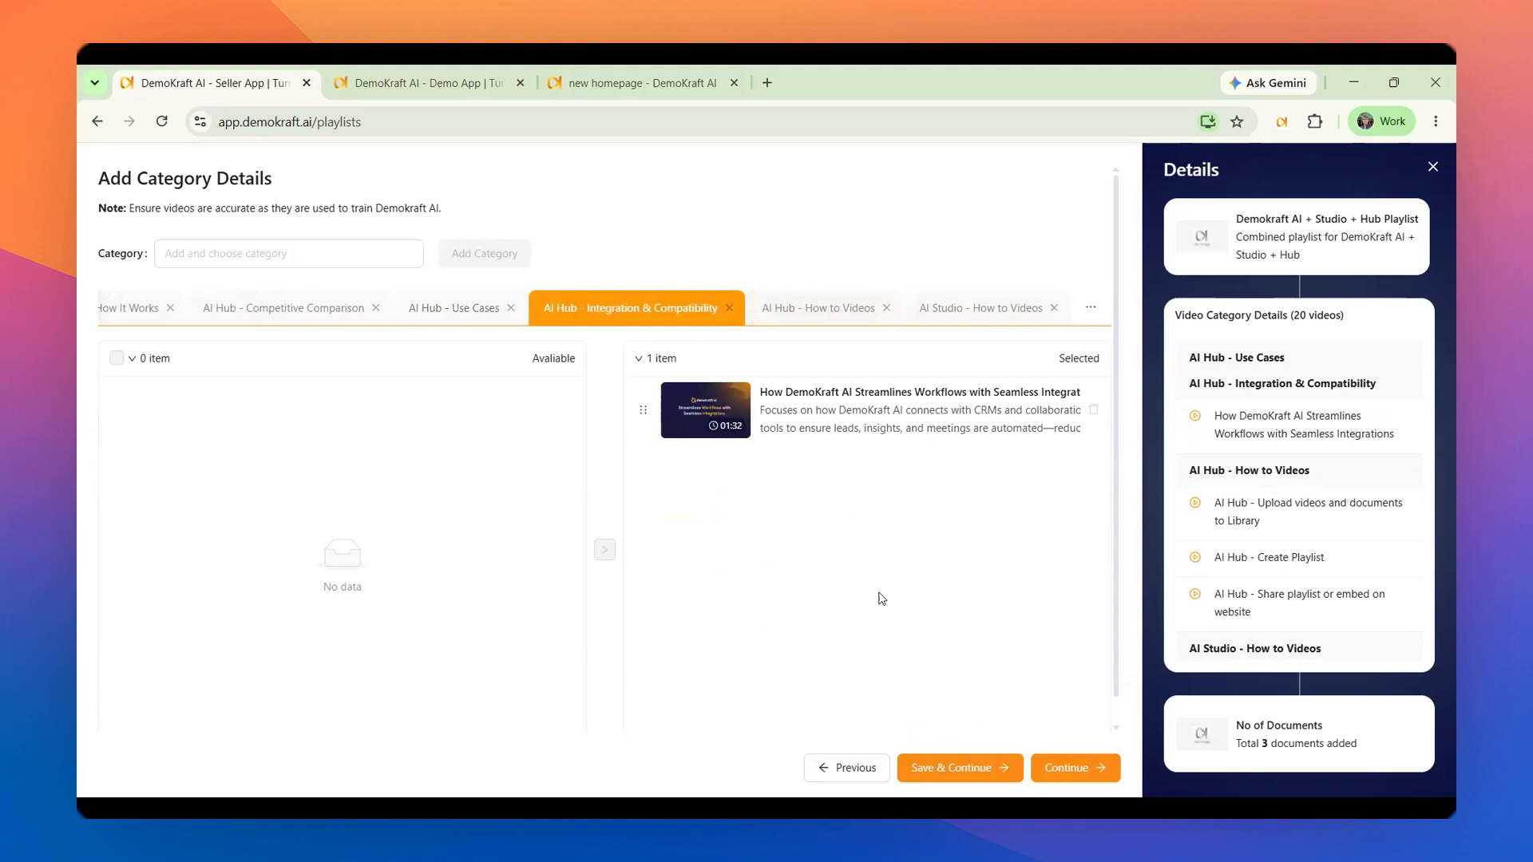
# Continue to the document details, keep the selected documents and save the playlist
pyautogui.click(1069, 768)
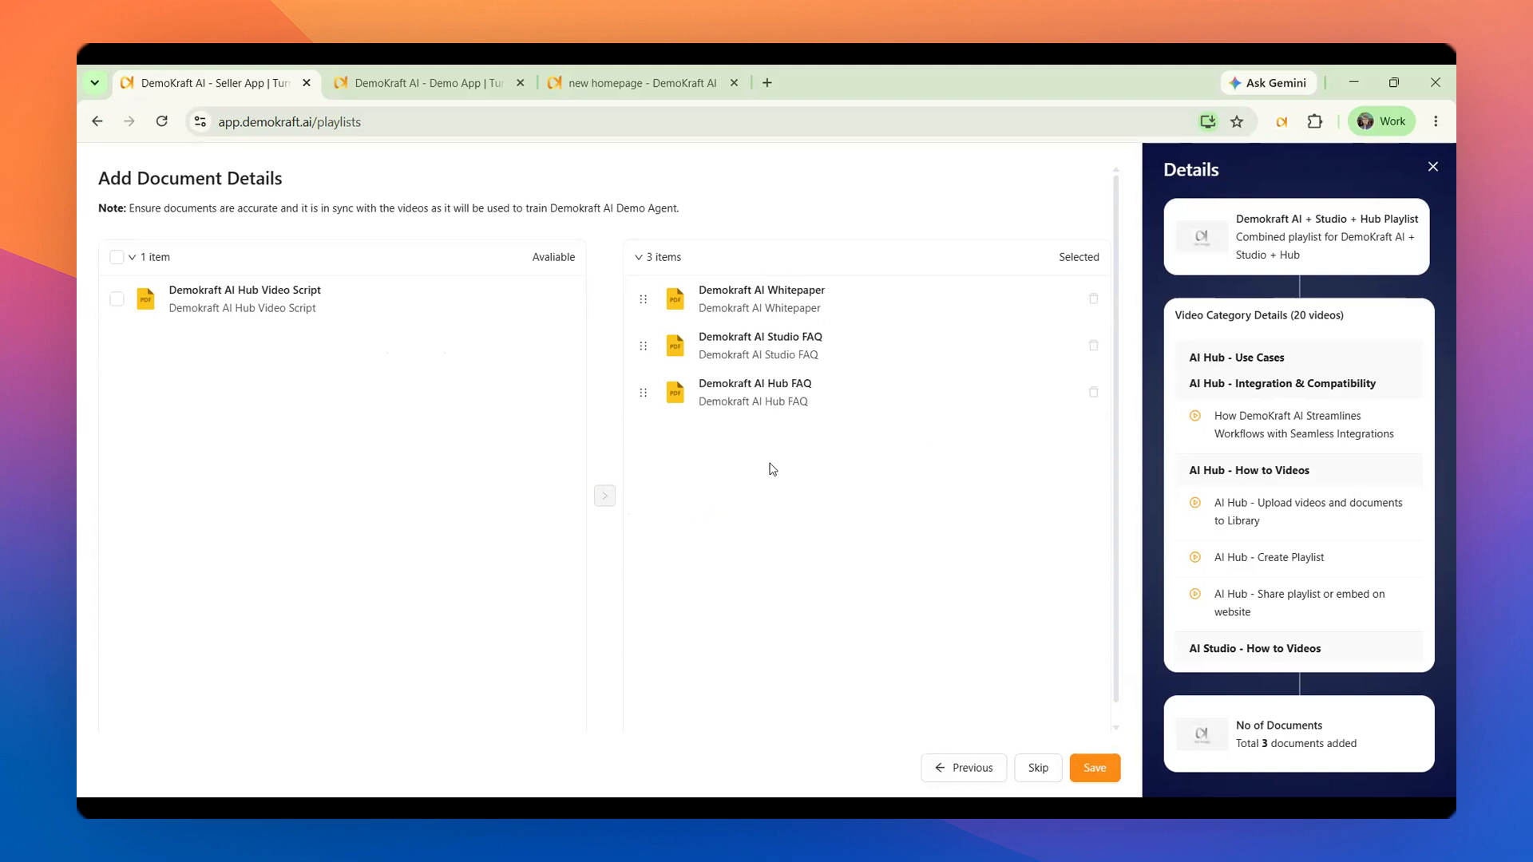
pyautogui.click(1089, 767)
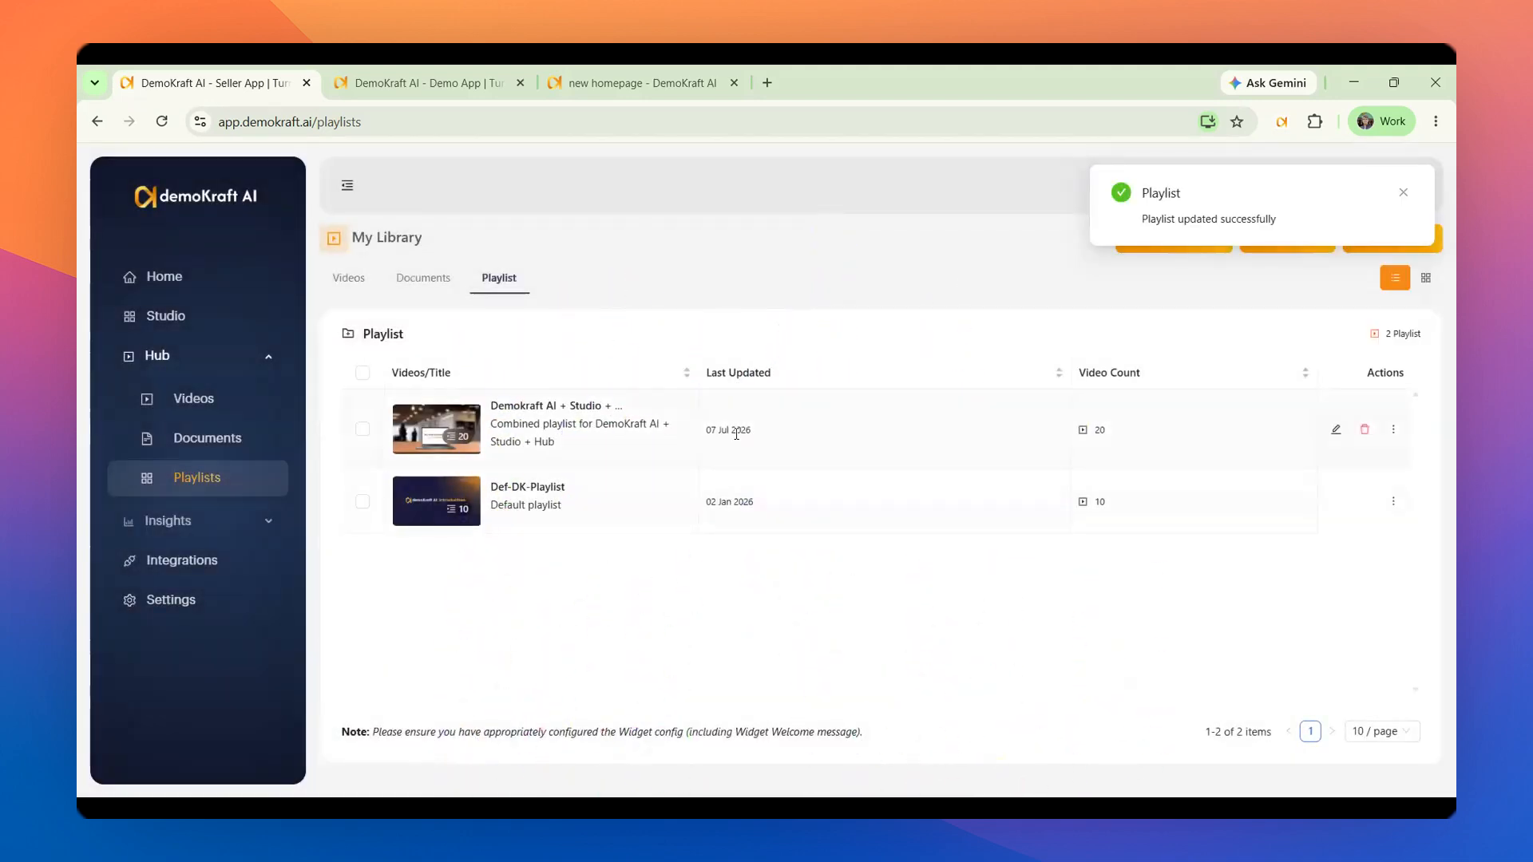
# Open the Demokraft AI + Studio + Hub playlist's sharing options and copy its Seller Website URL and Standalone Demo App URL
pyautogui.click(1393, 430)
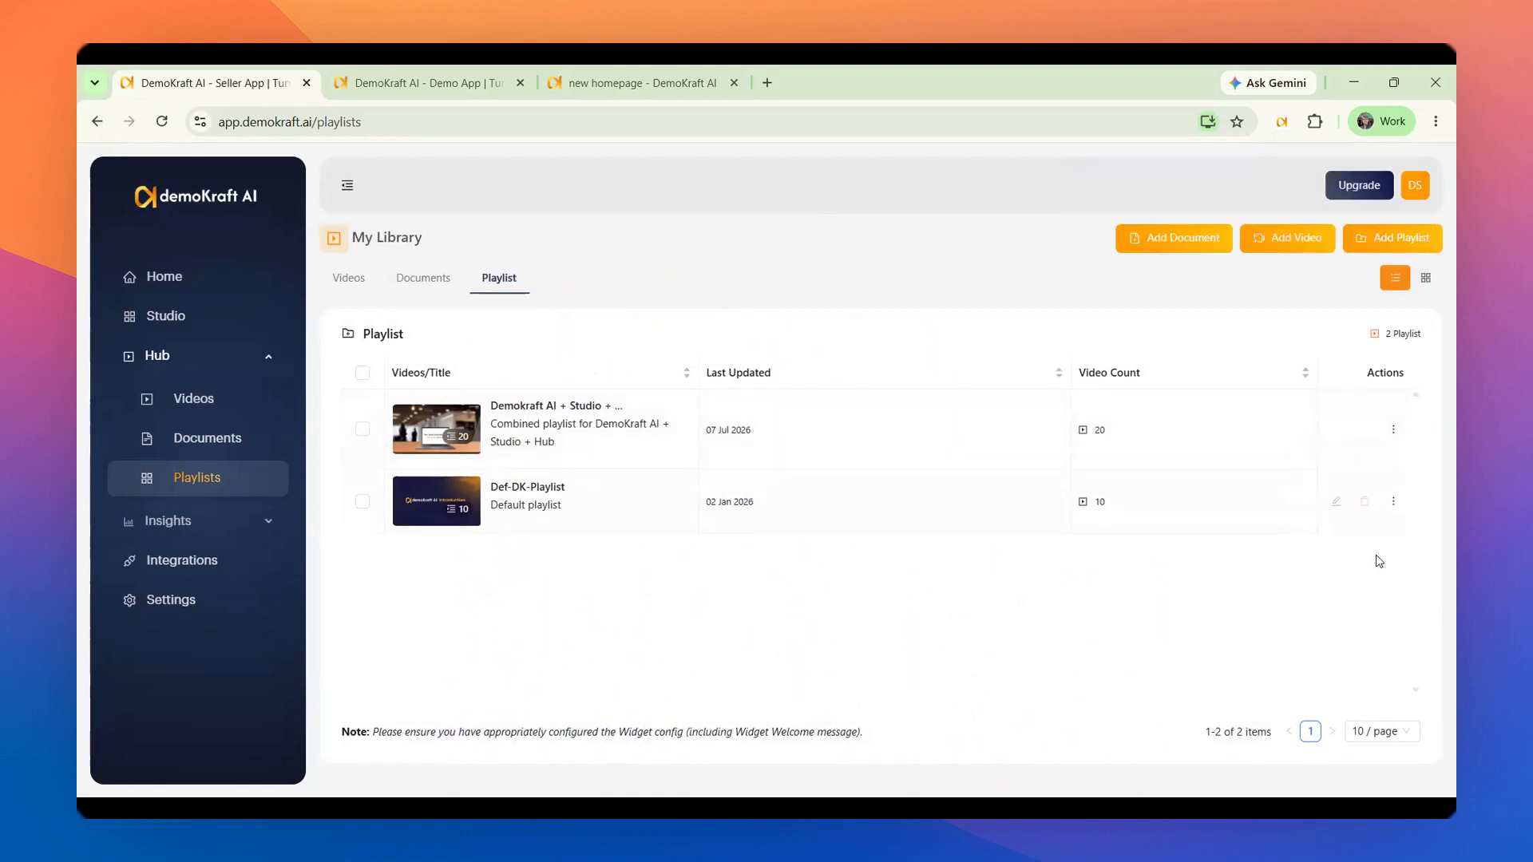
pyautogui.moveTo(1395, 432)
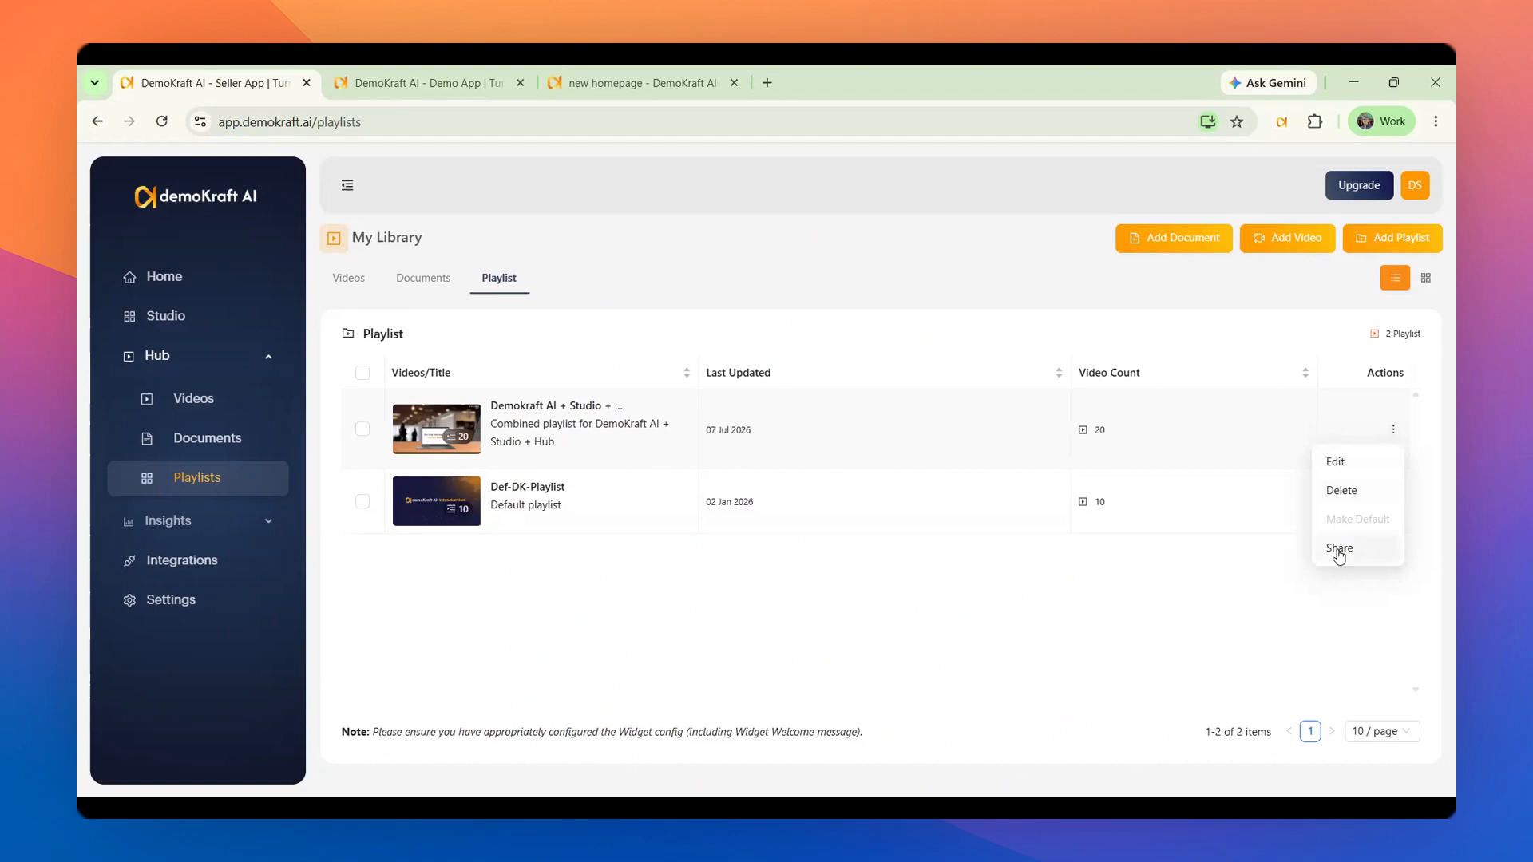
pyautogui.click(1338, 549)
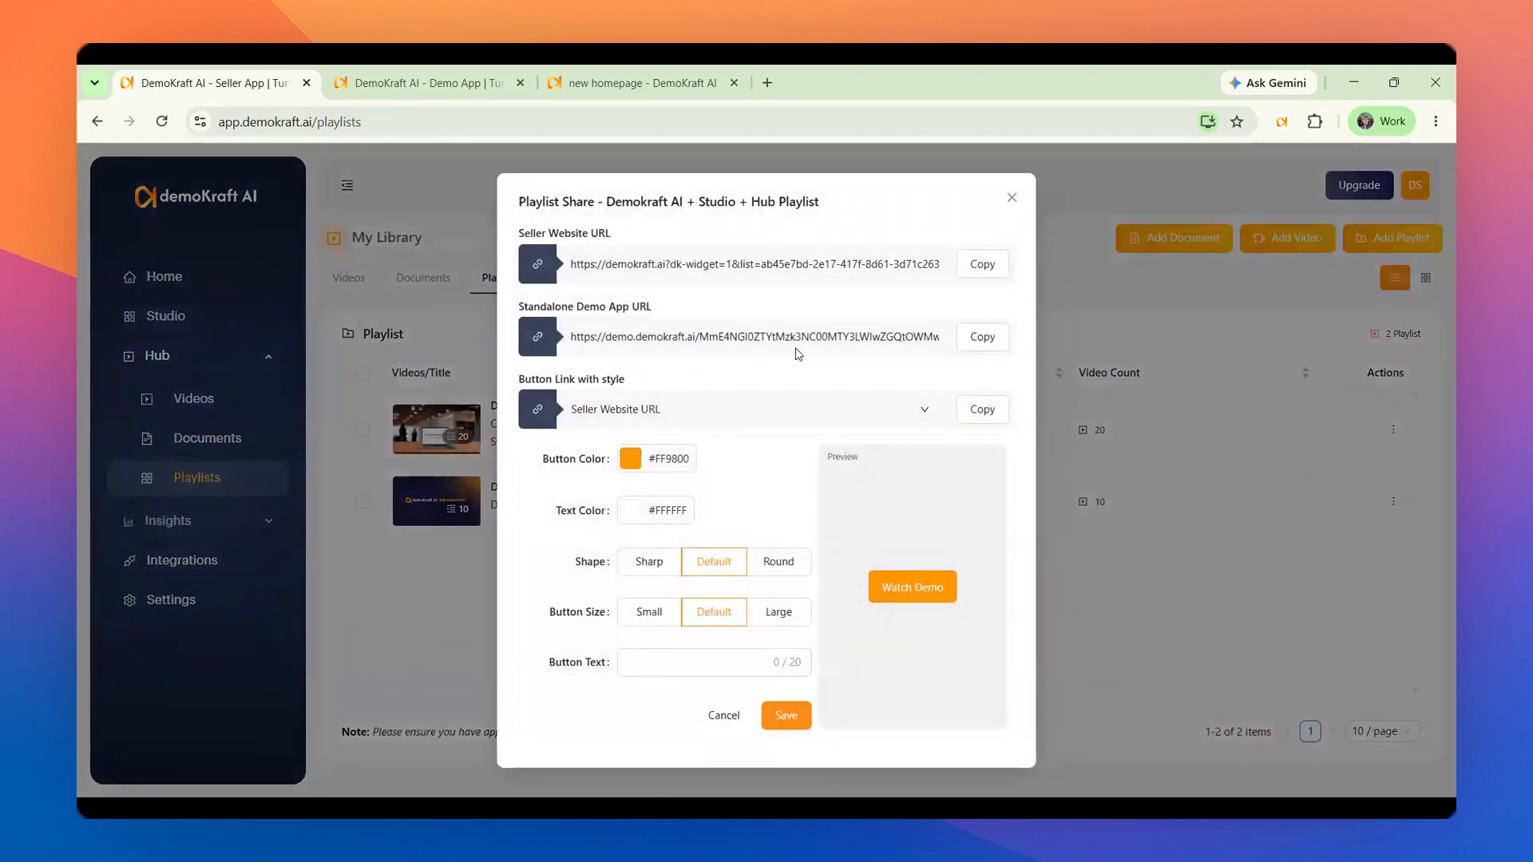
pyautogui.click(988, 270)
pyautogui.click(978, 343)
# View the playlist's standalone demo app page, copy the Seller Website URL and view the demo form on the seller website
pyautogui.click(378, 88)
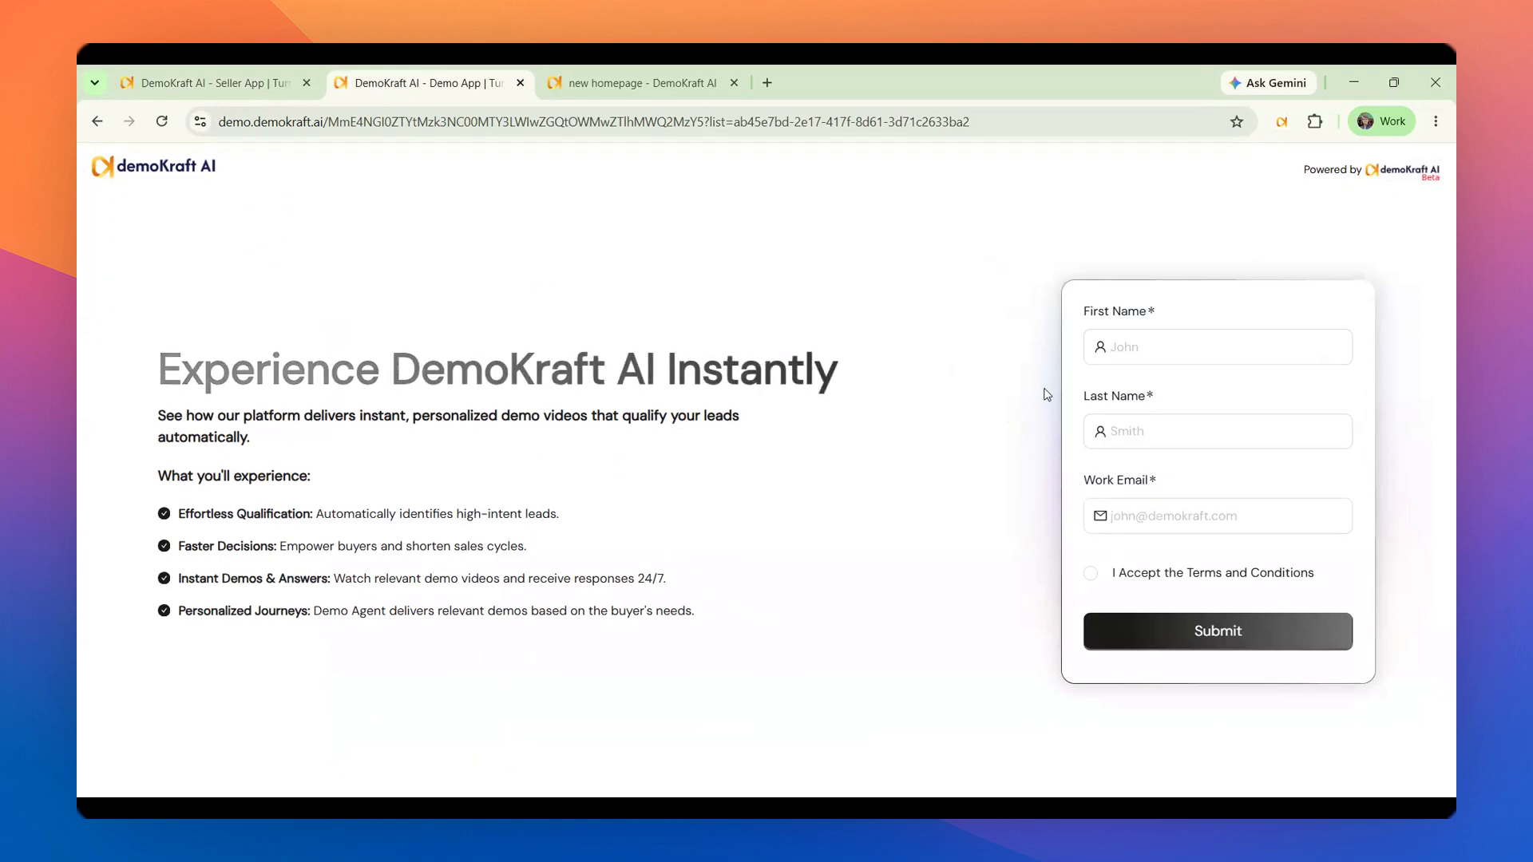
pyautogui.click(149, 85)
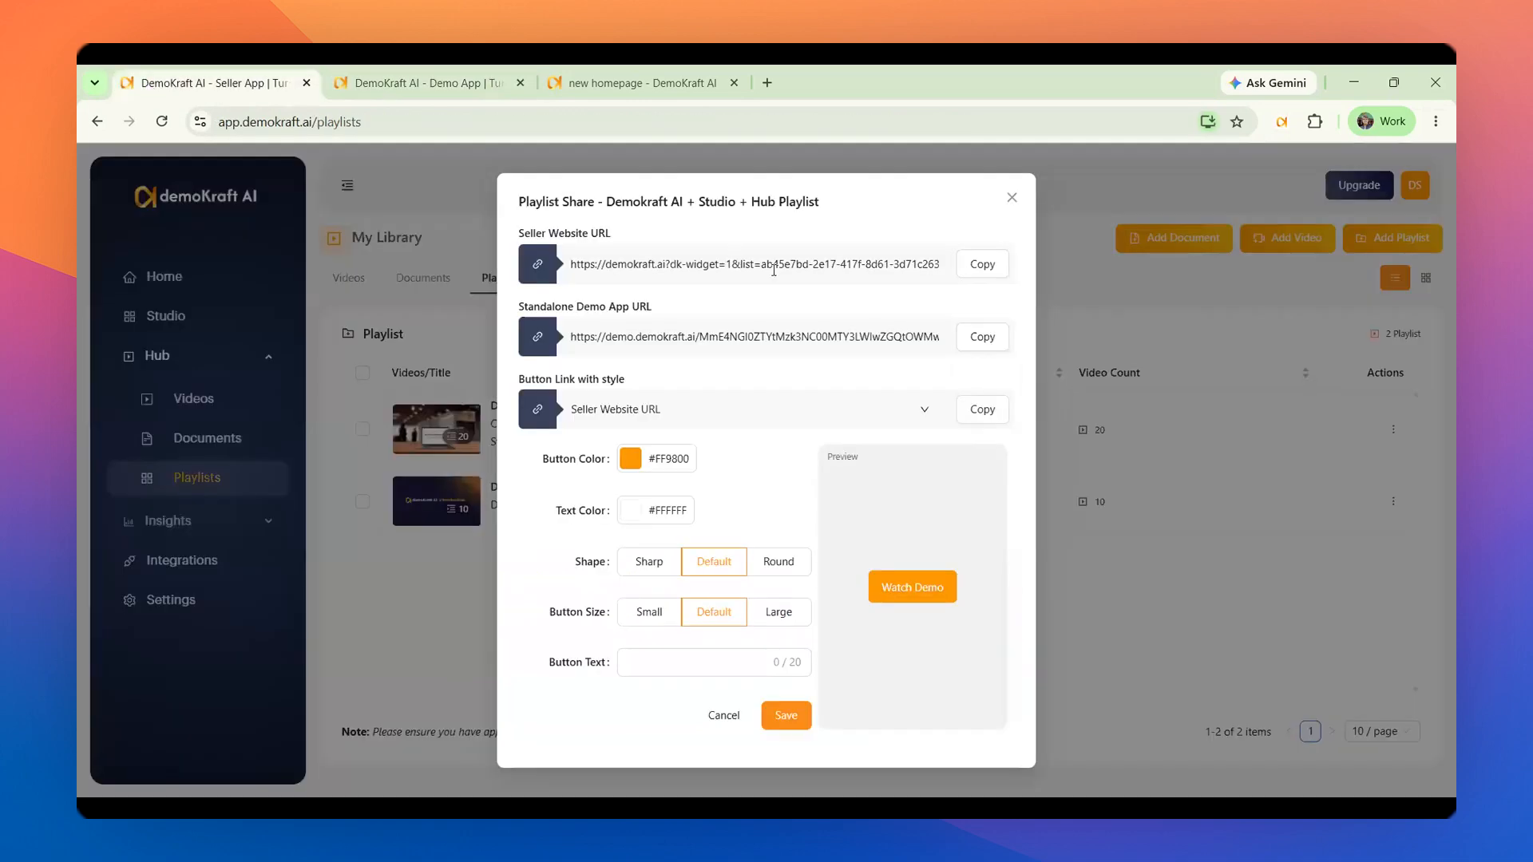
pyautogui.click(984, 267)
pyautogui.click(571, 95)
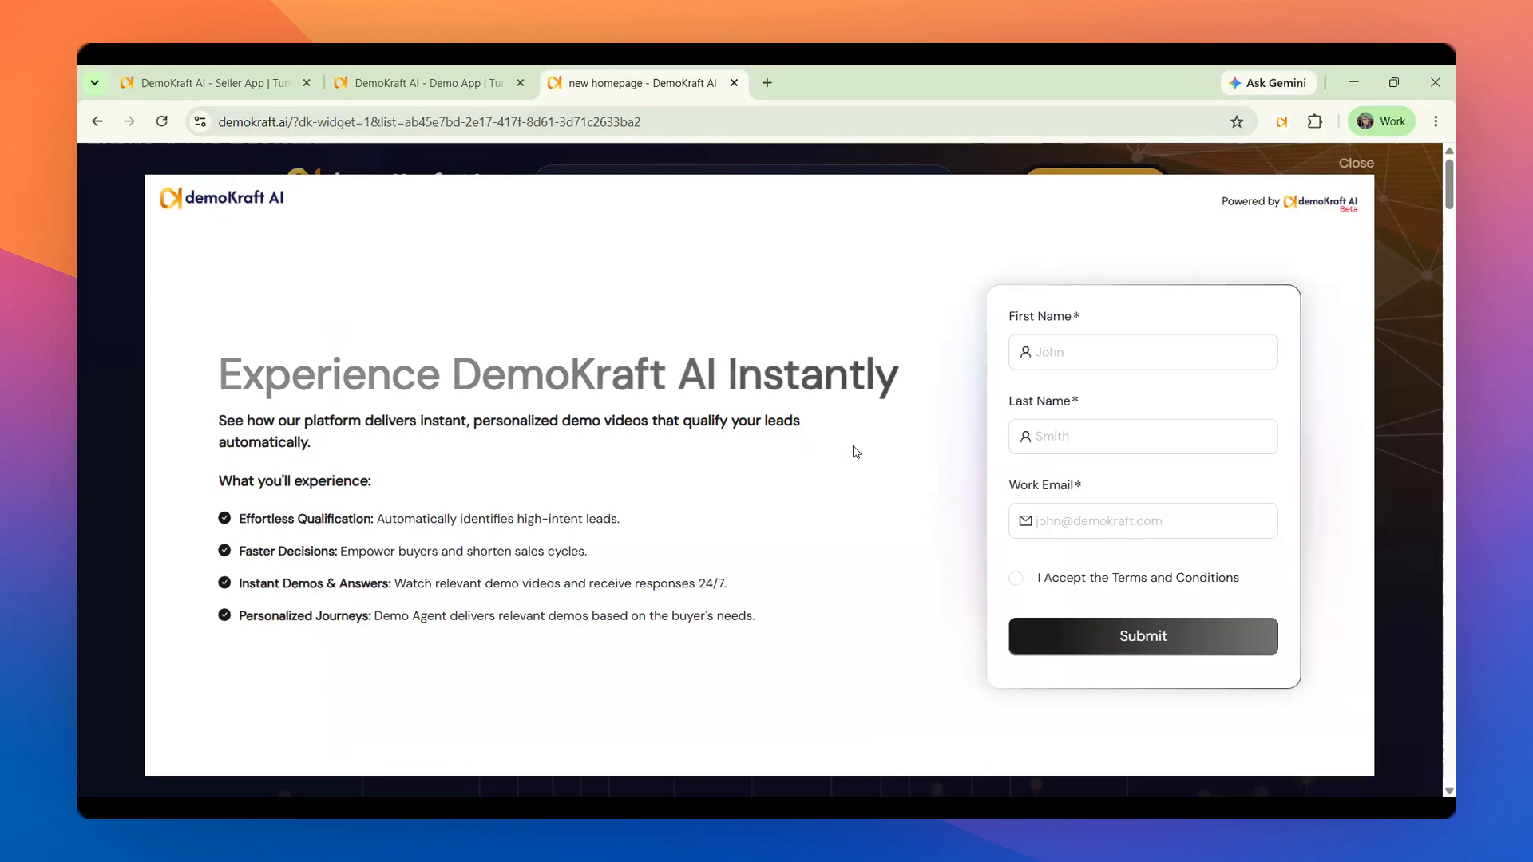
# Return to the playlist's sharing options and choose Seller Website URL as the target of the styled button link
pyautogui.click(231, 84)
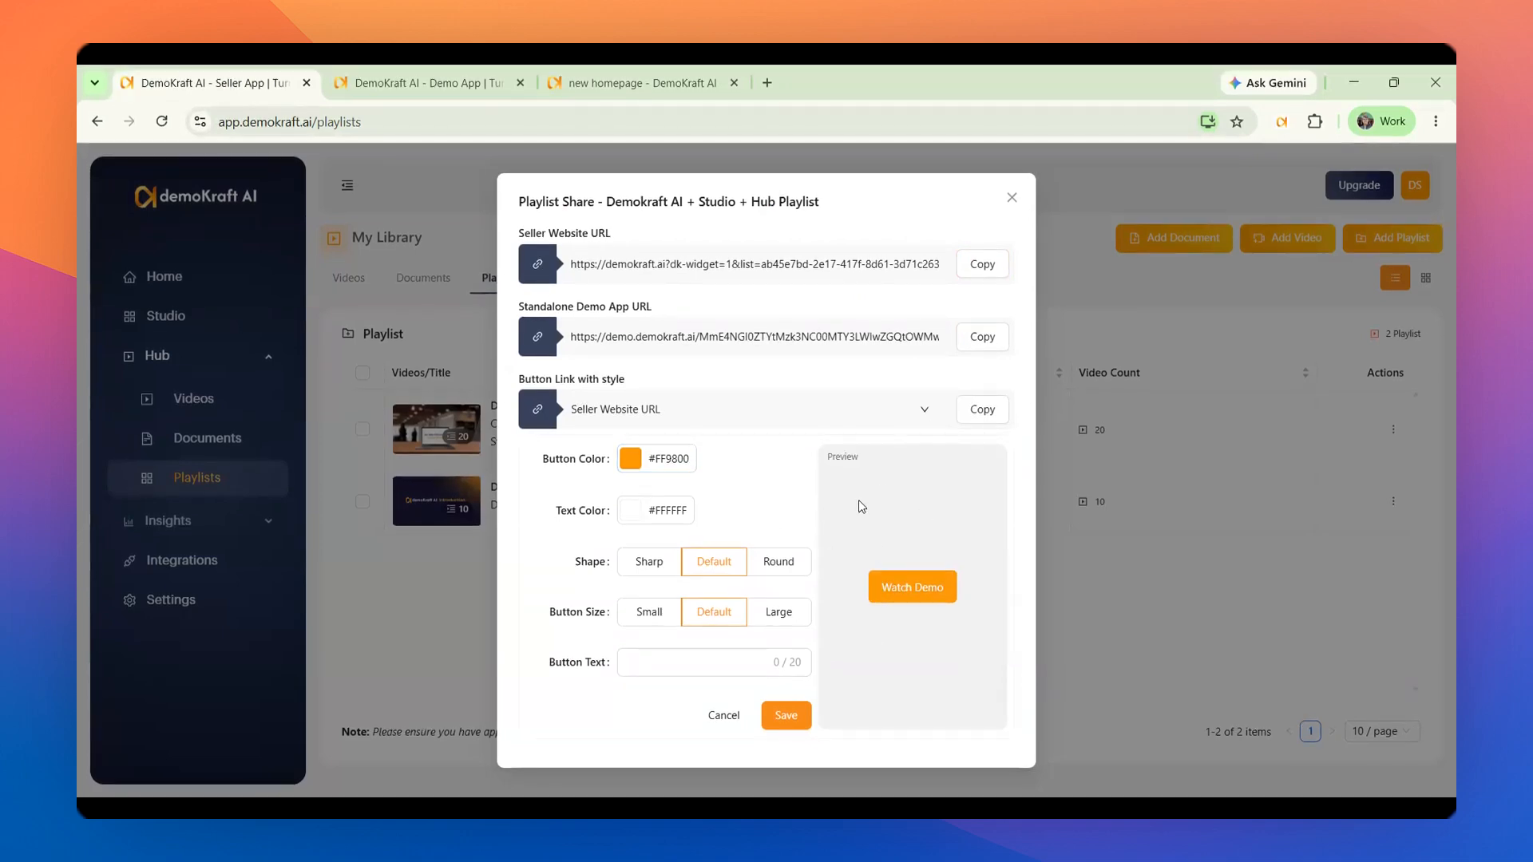
pyautogui.click(830, 411)
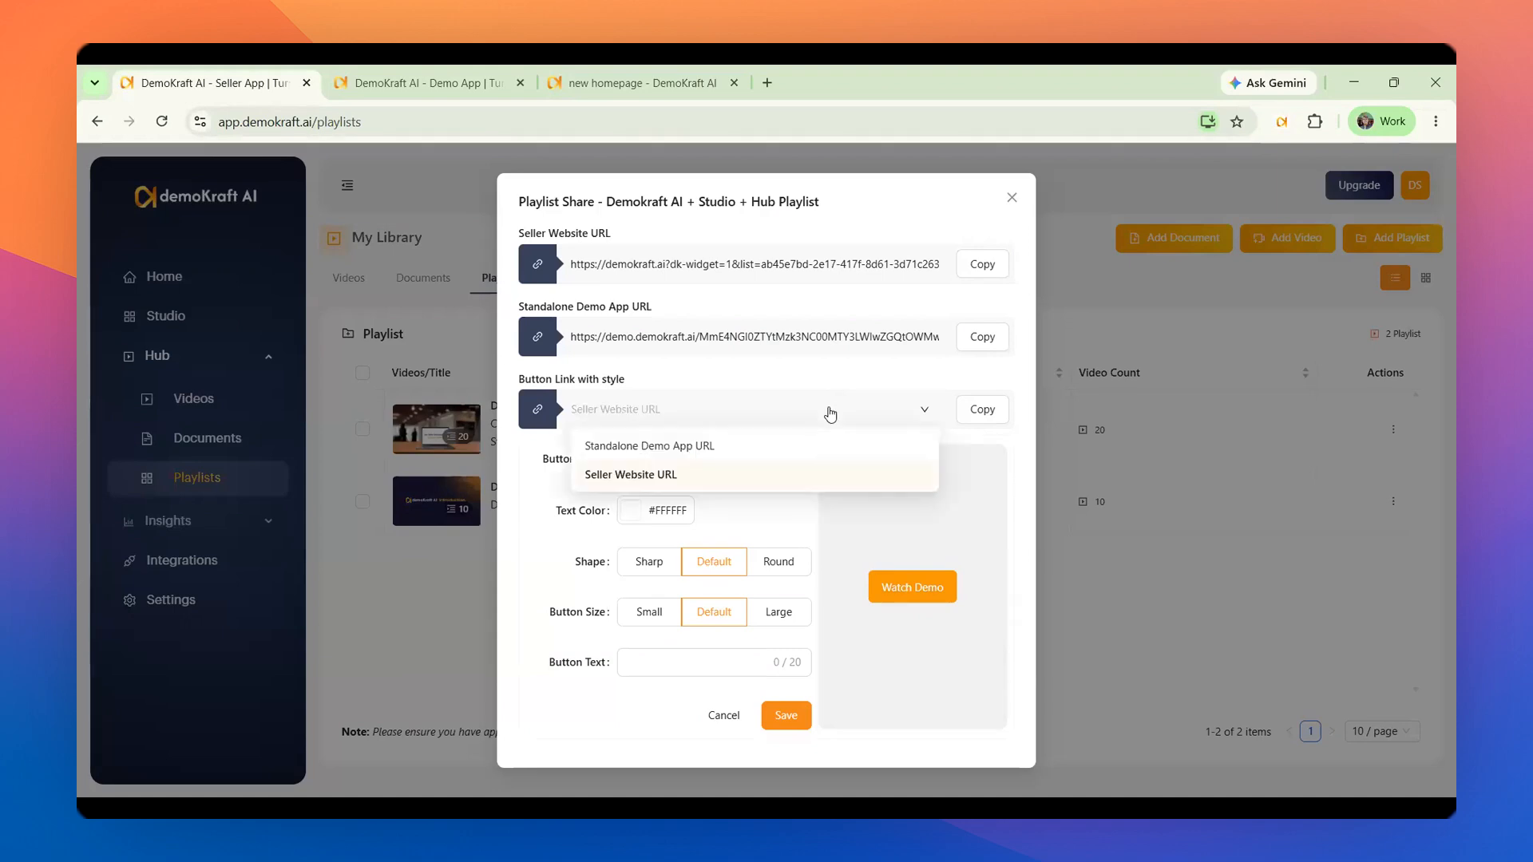
pyautogui.click(848, 474)
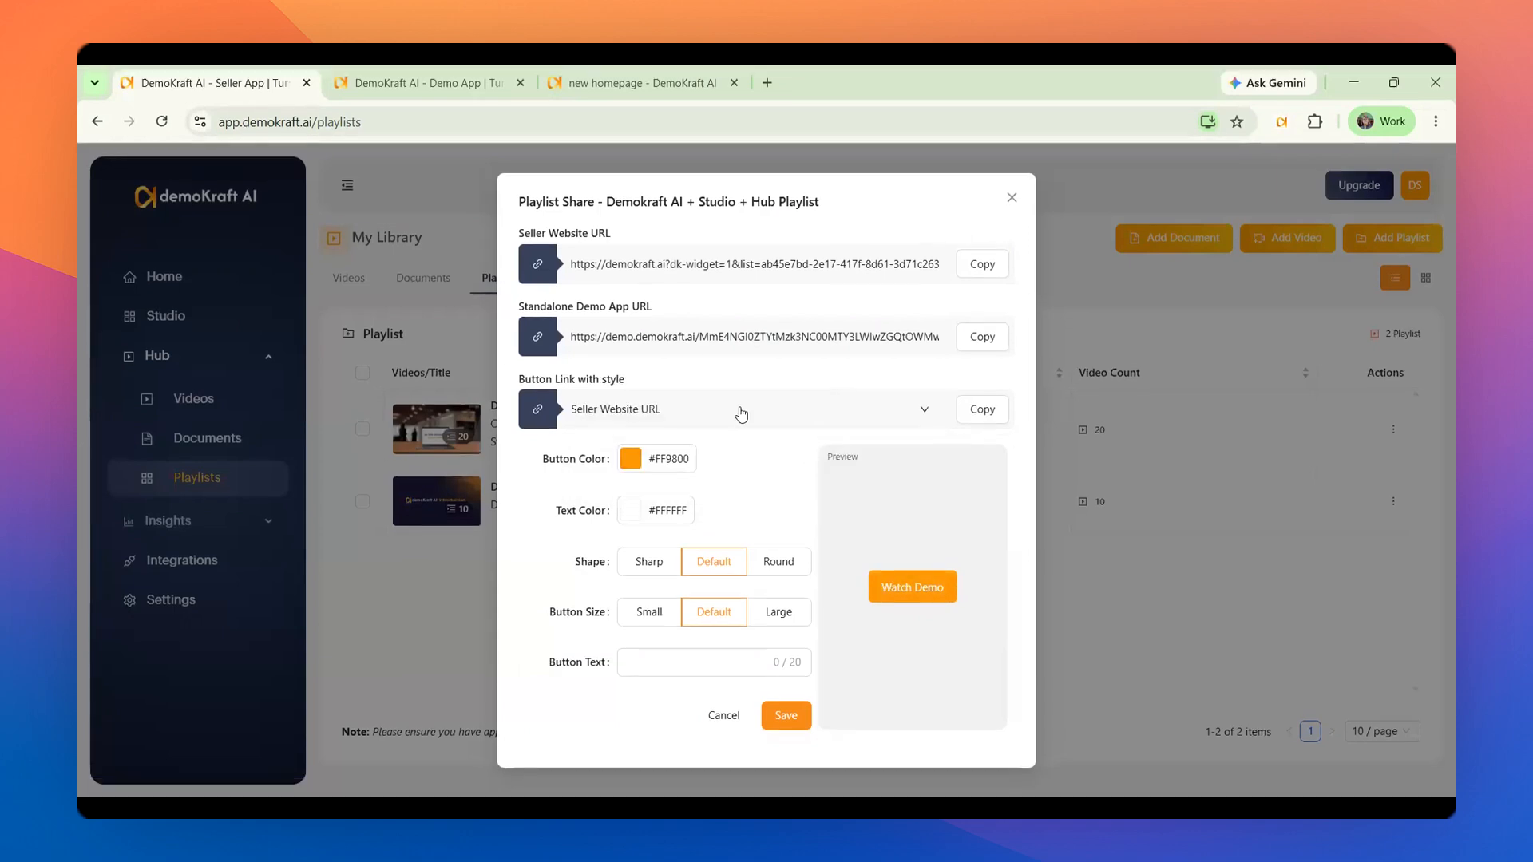